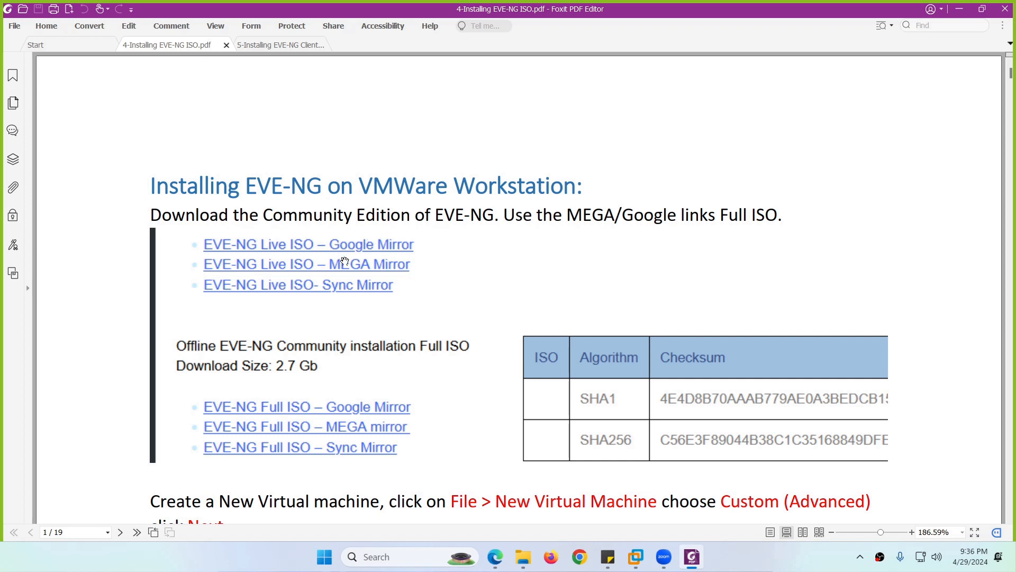
# Read the guide's first instructions, switch to VMware Workstation and start the New Virtual Machine wizard with the Custom (advanced) configuration
pyautogui.scroll(-3, 346, 262)
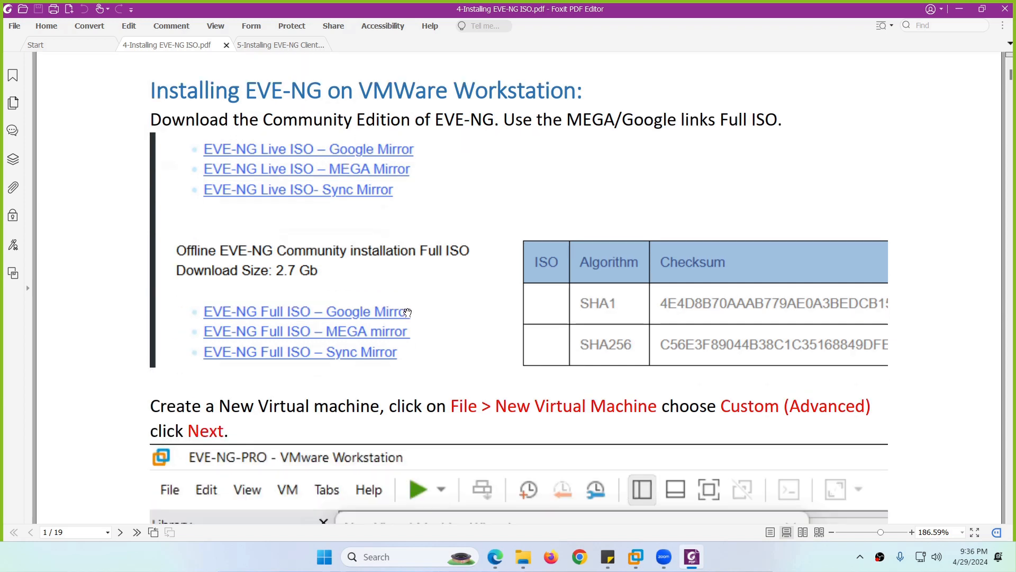
pyautogui.scroll(-5, 389, 287)
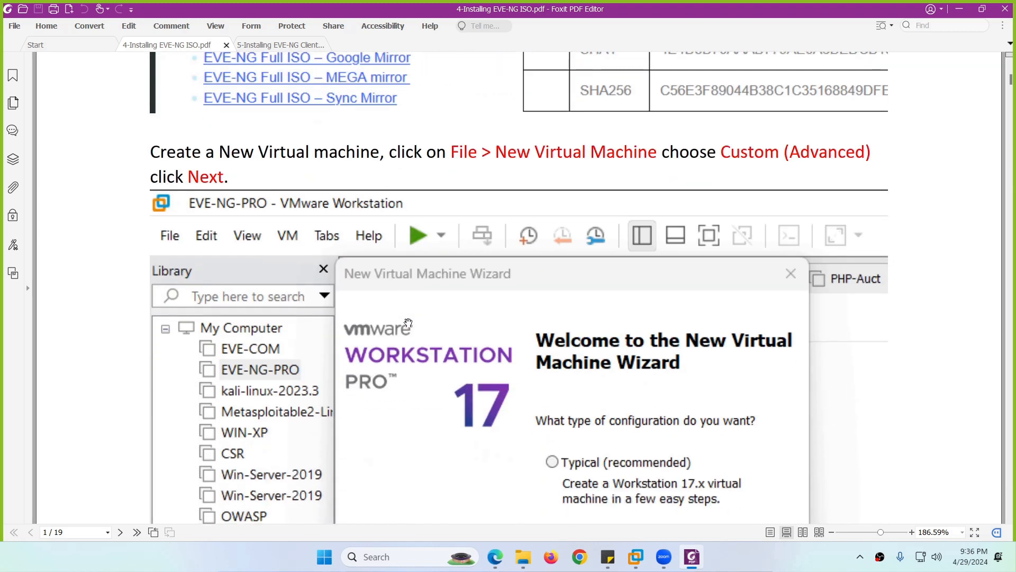
pyautogui.scroll(-4, 487, 356)
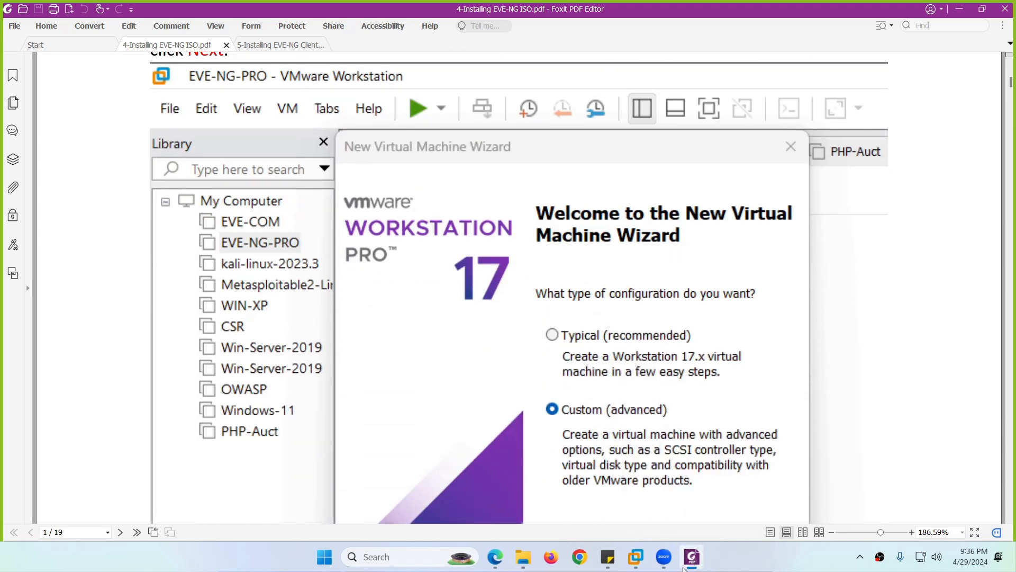
pyautogui.click(636, 557)
pyautogui.press('super+d')
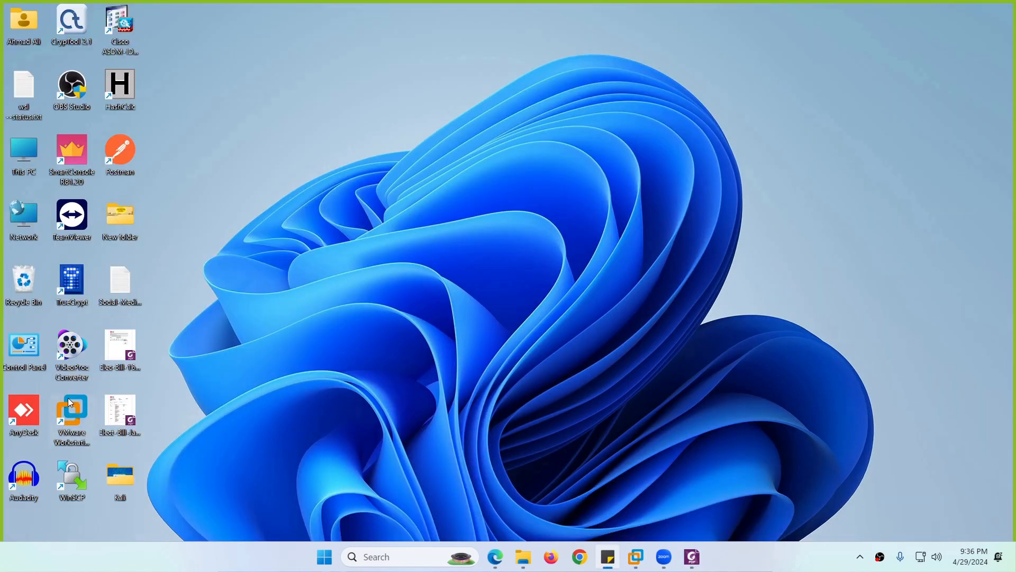
pyautogui.click(631, 554)
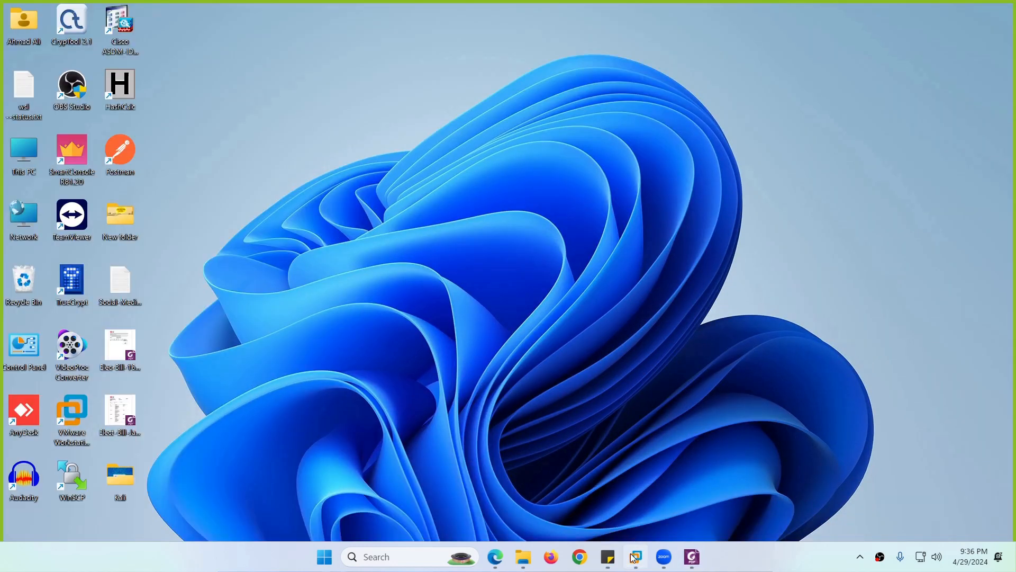
pyautogui.click(617, 490)
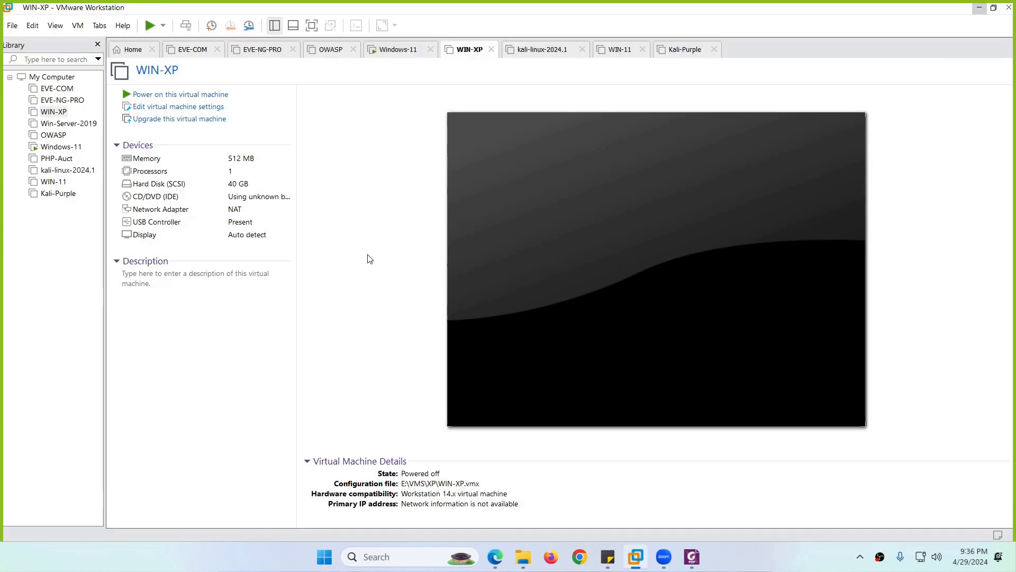
pyautogui.click(11, 26)
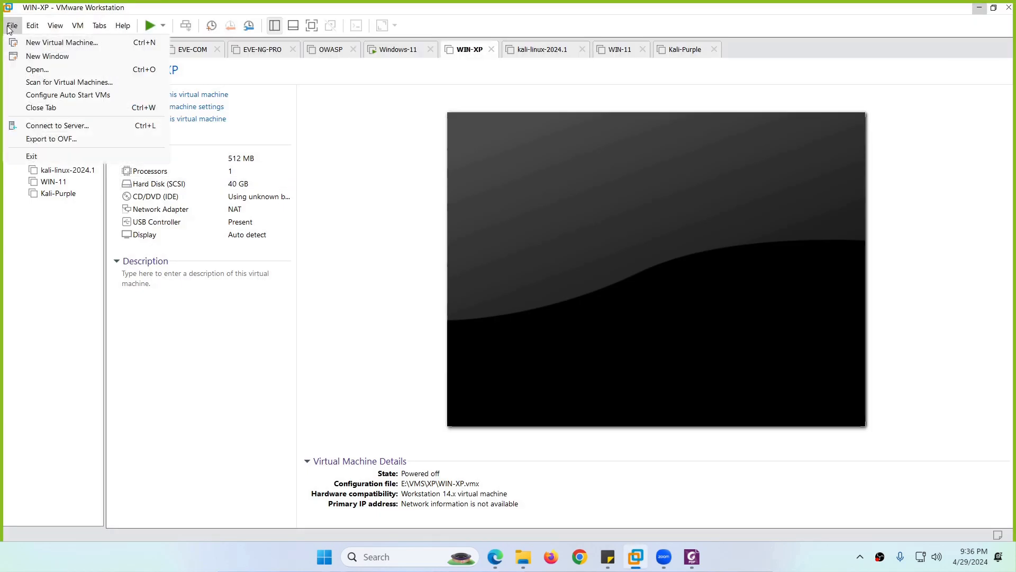
pyautogui.click(32, 42)
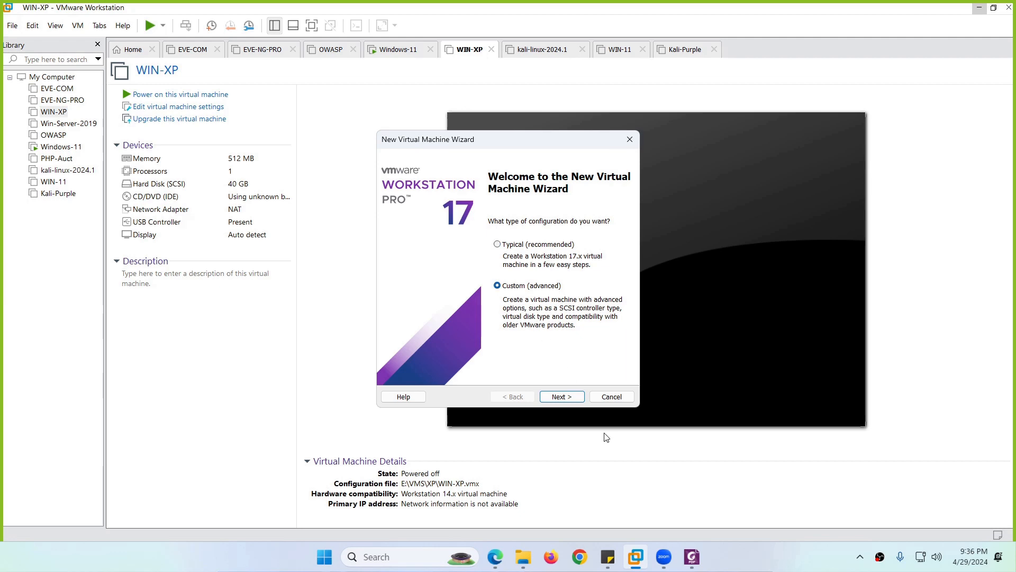
# Review the PDF guide's instructions on hardware compatibility and guest operating system installation, and return to VMware Workstation
pyautogui.click(691, 557)
pyautogui.scroll(-3, 550, 353)
pyautogui.scroll(-15, 550, 353)
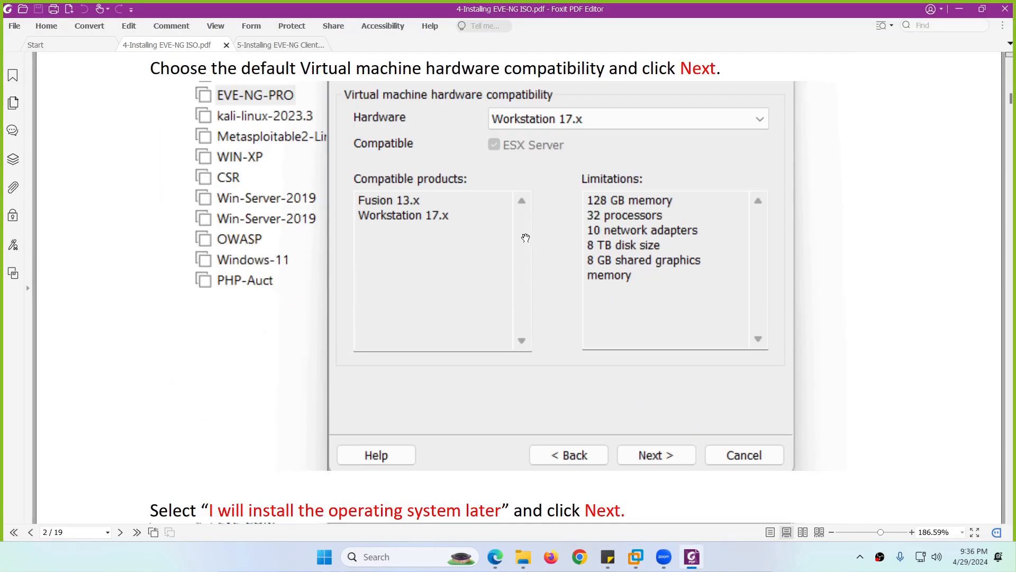
pyautogui.scroll(-9, 524, 233)
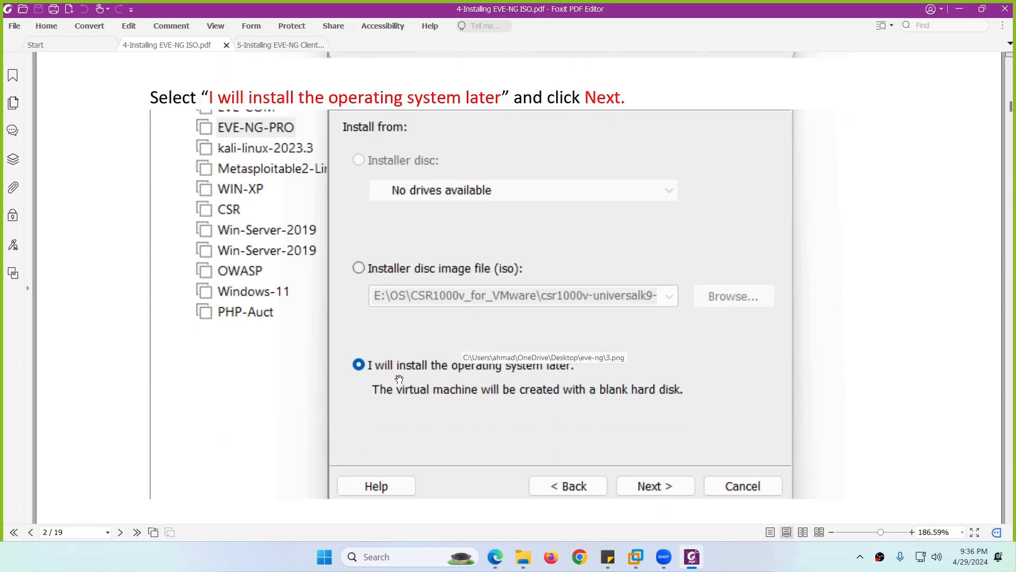
pyautogui.click(691, 559)
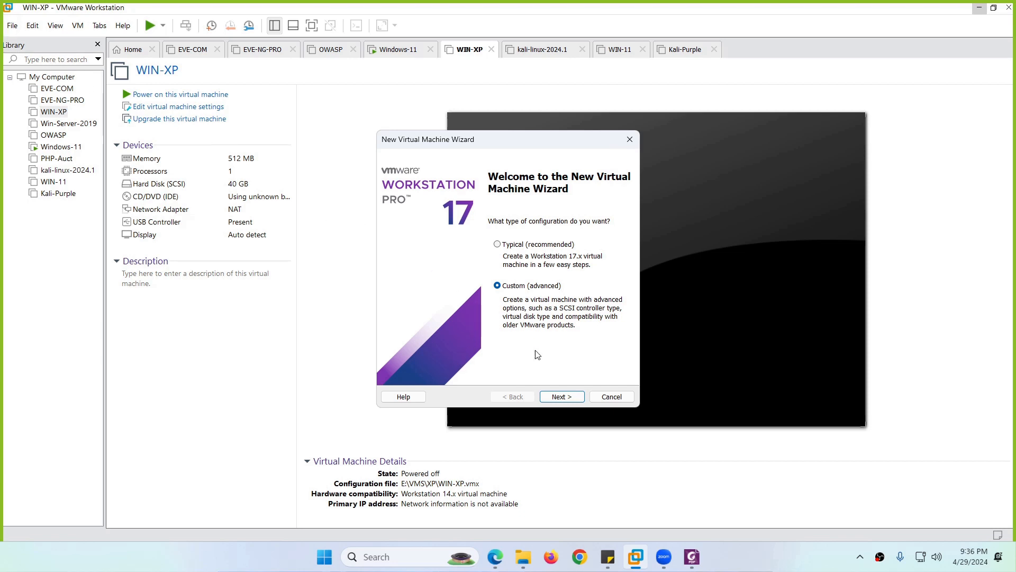
# Cancel the open wizard and restart creating a new virtual machine with the Custom (advanced) configuration
pyautogui.click(613, 396)
pyautogui.click(13, 25)
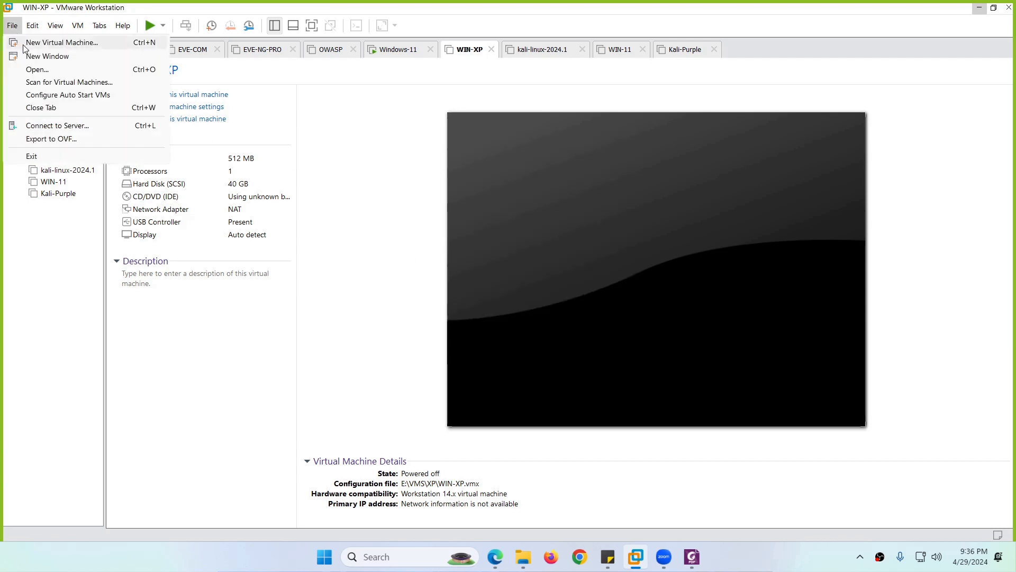
pyautogui.click(23, 43)
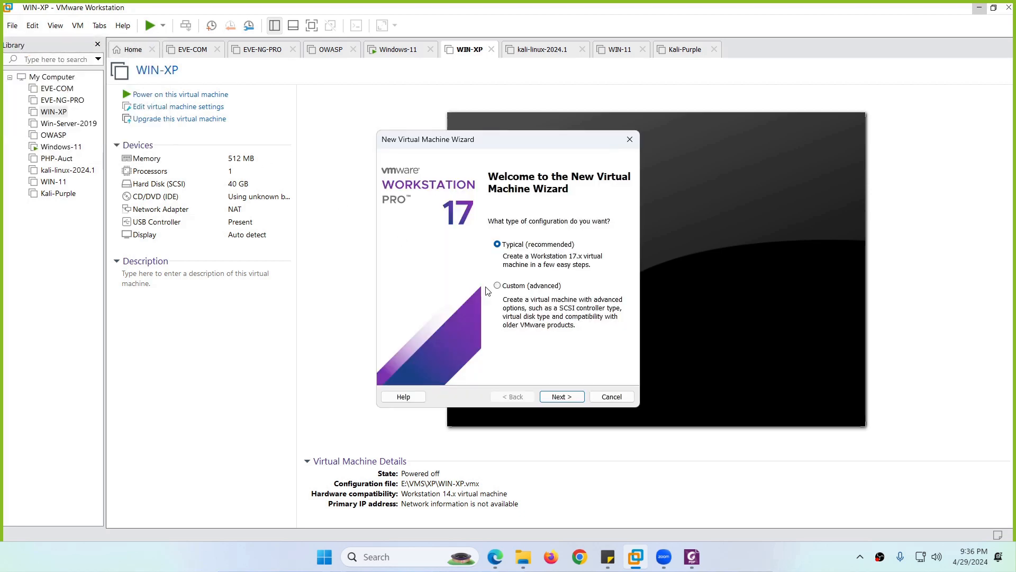
pyautogui.click(517, 288)
pyautogui.click(568, 400)
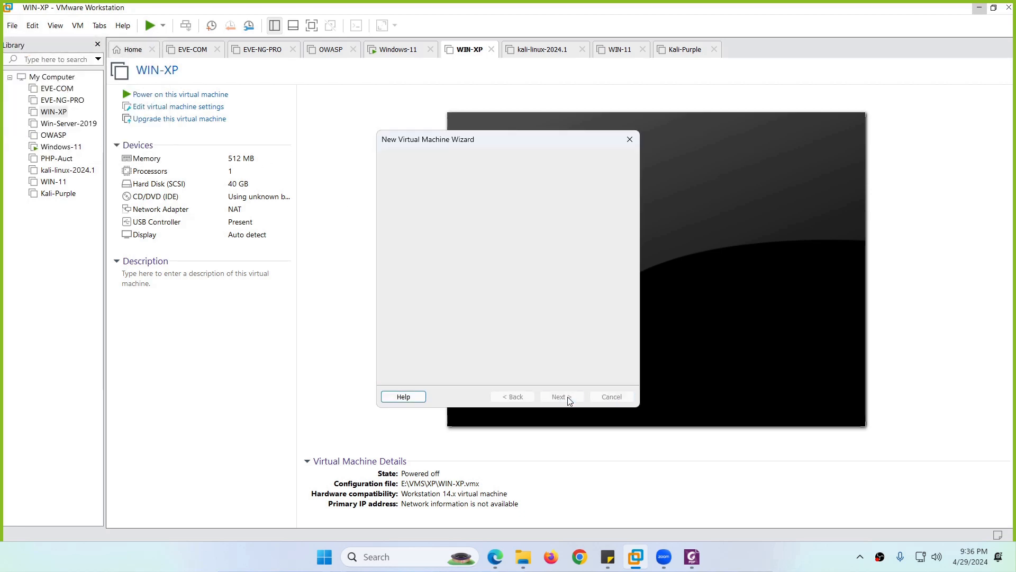
# Accept the default hardware compatibility, keep installing the operating system later, and choose Linux with Ubuntu 64-bit as the guest system
pyautogui.click(560, 396)
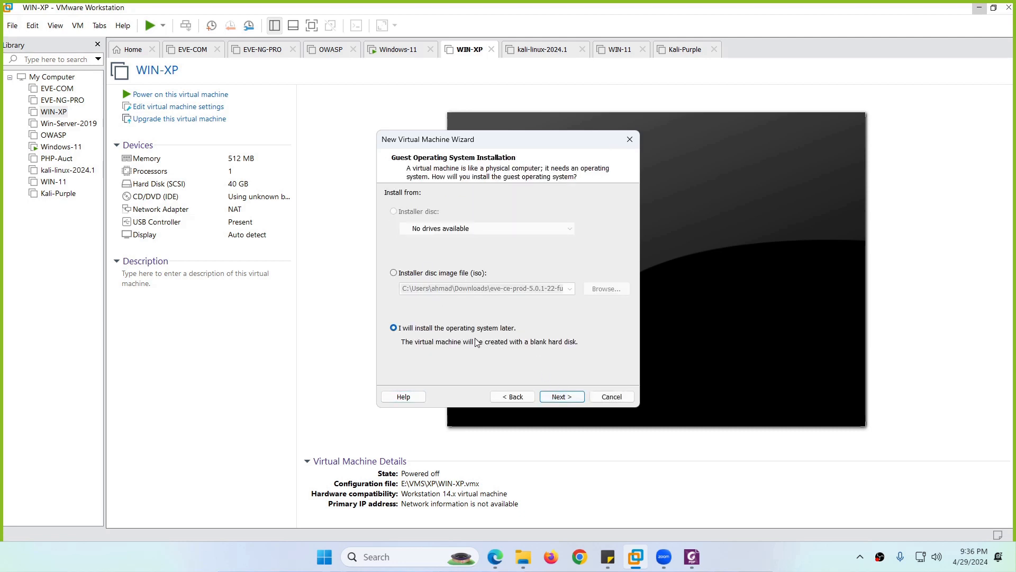
pyautogui.click(560, 397)
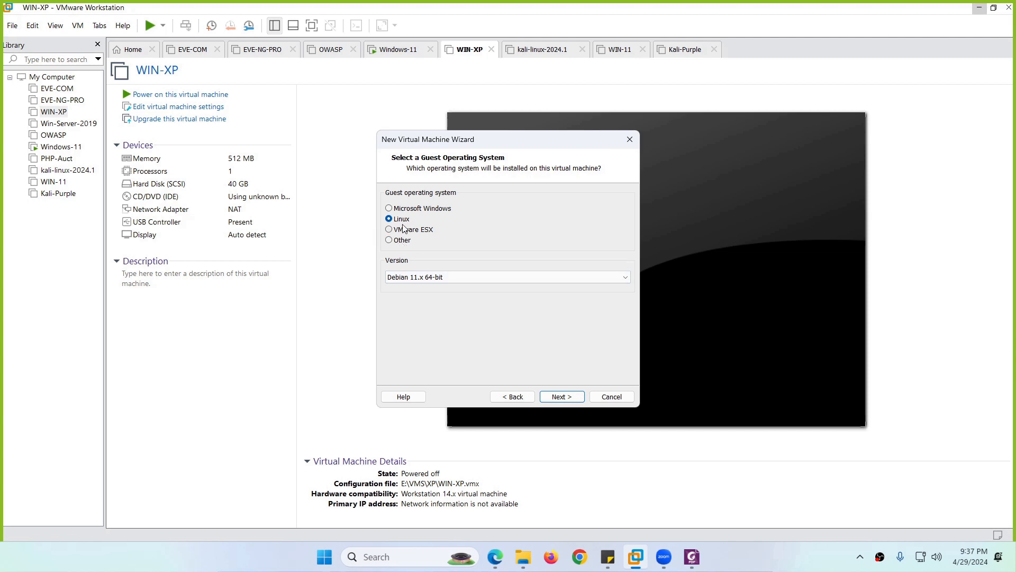
pyautogui.click(440, 277)
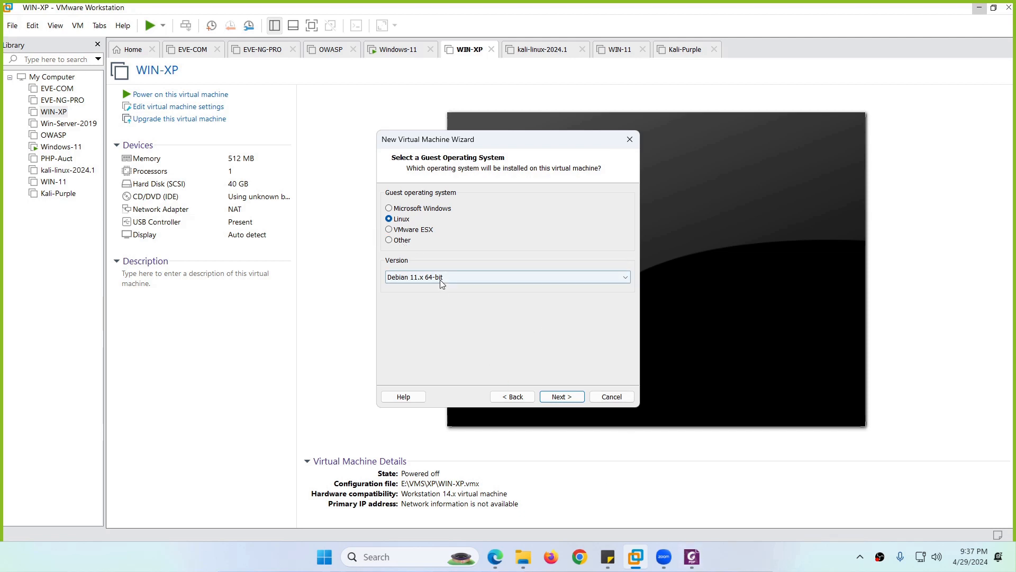
pyautogui.scroll(-12, 442, 450)
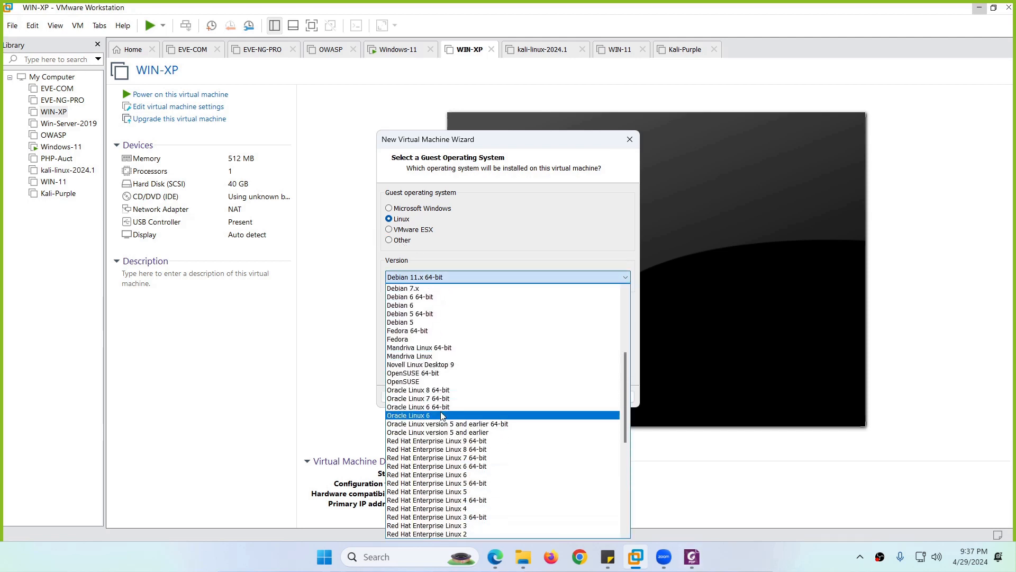
pyautogui.scroll(-1, 442, 450)
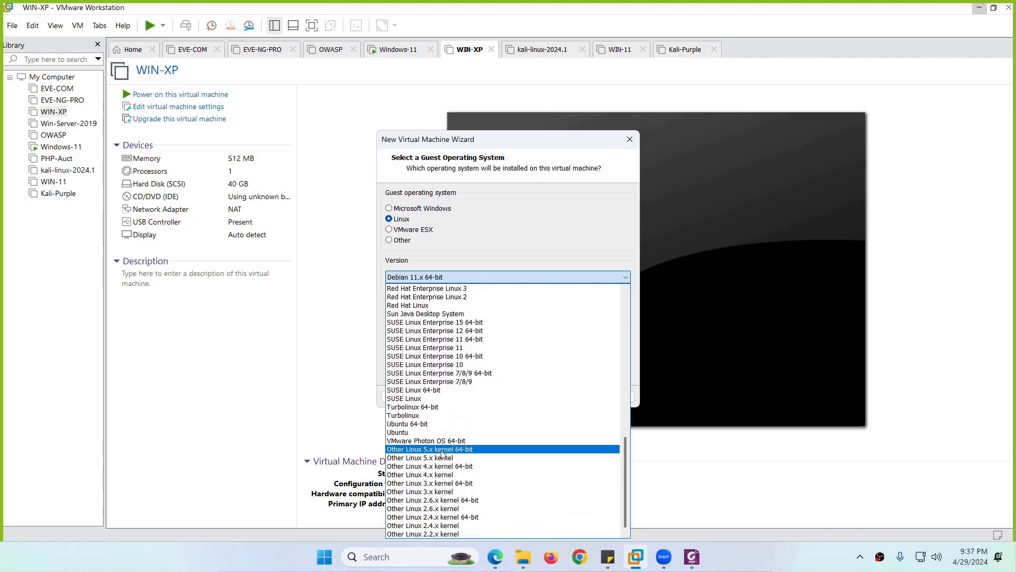
pyautogui.click(442, 424)
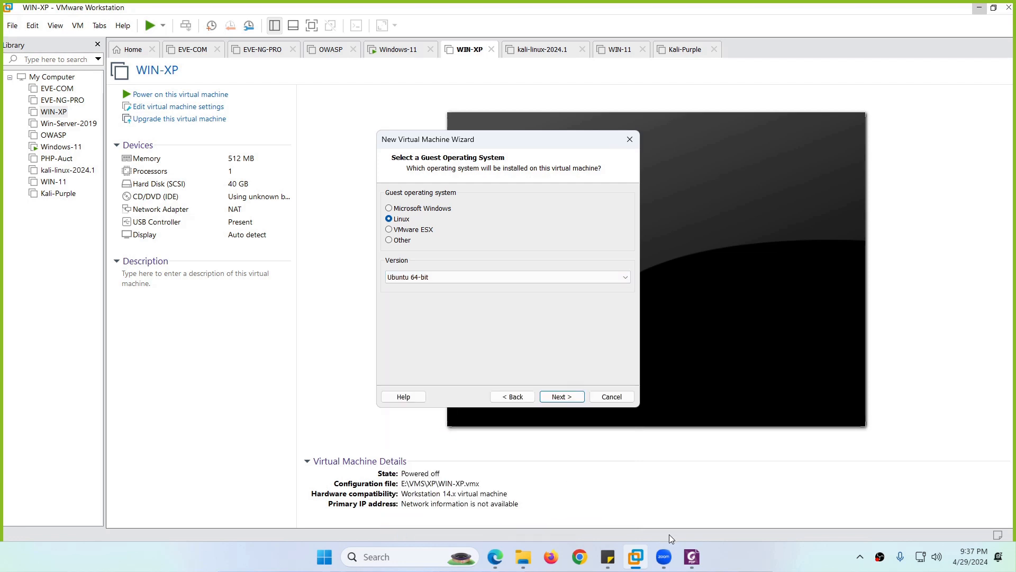
# Check the PDF guide's pages on guest operating system selection and virtual machine naming, and return to VMware Workstation
pyautogui.click(690, 556)
pyautogui.scroll(-15, 431, 354)
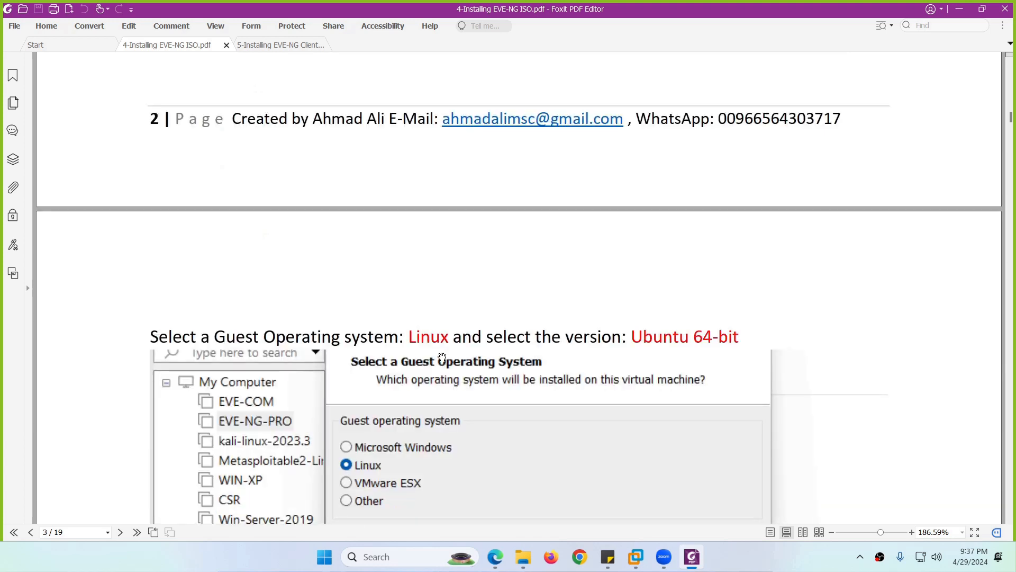
pyautogui.scroll(-2, 365, 275)
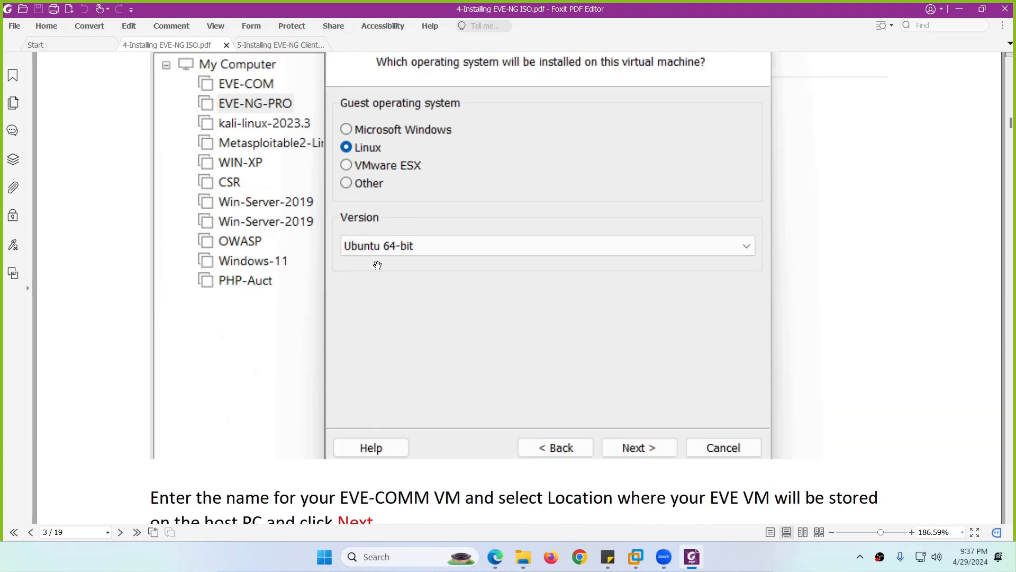
pyautogui.scroll(-3, 377, 264)
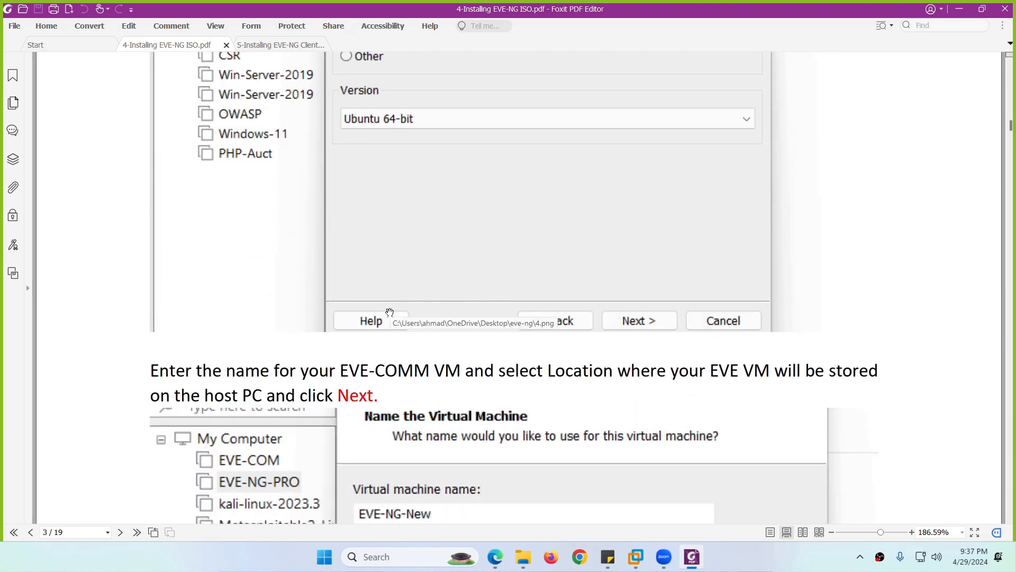
pyautogui.scroll(-4, 413, 352)
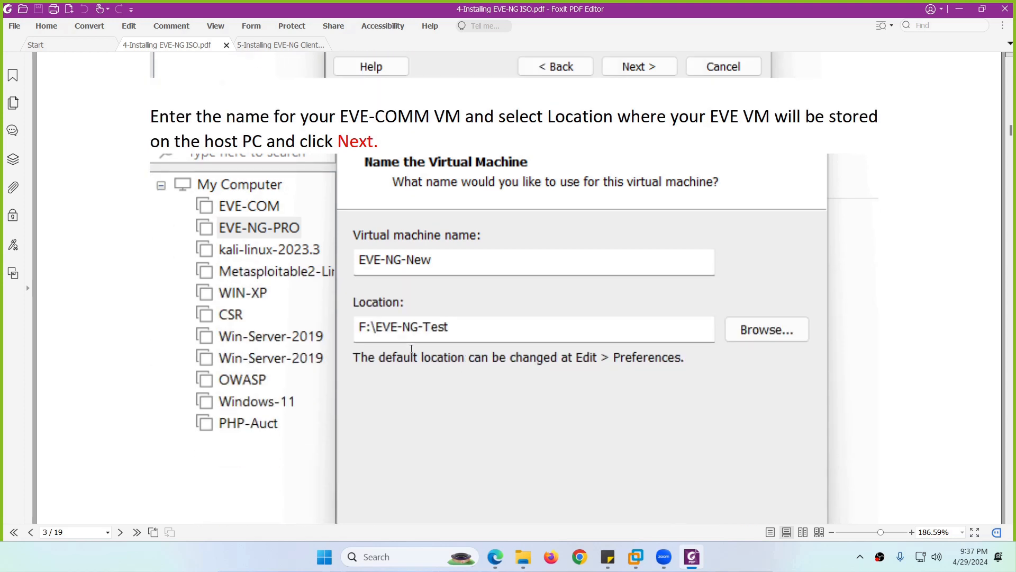
pyautogui.click(694, 560)
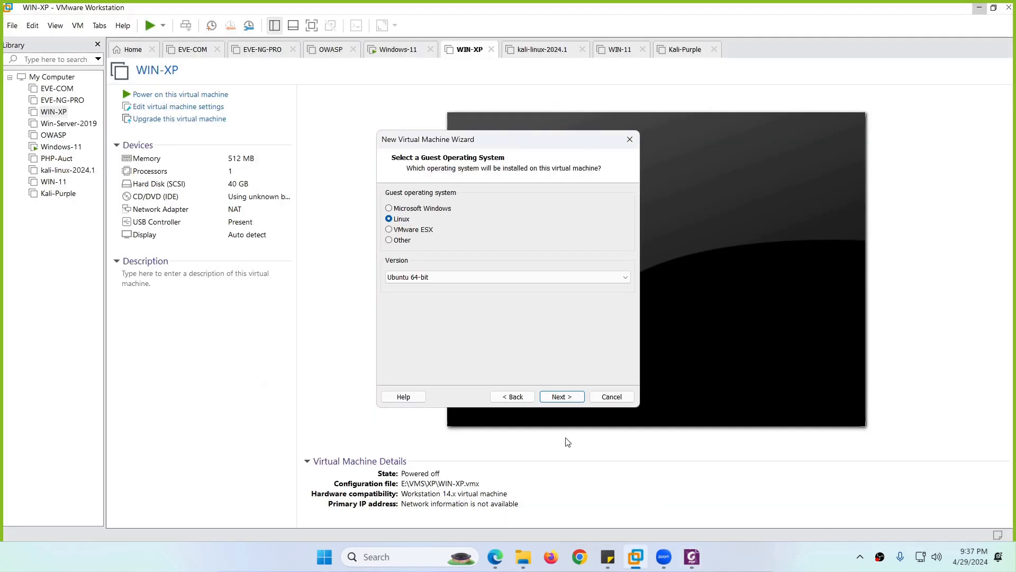
# Name the virtual machine EVE-NG-NEW, keep the default storage location, and continue to the processor configuration
pyautogui.click(562, 397)
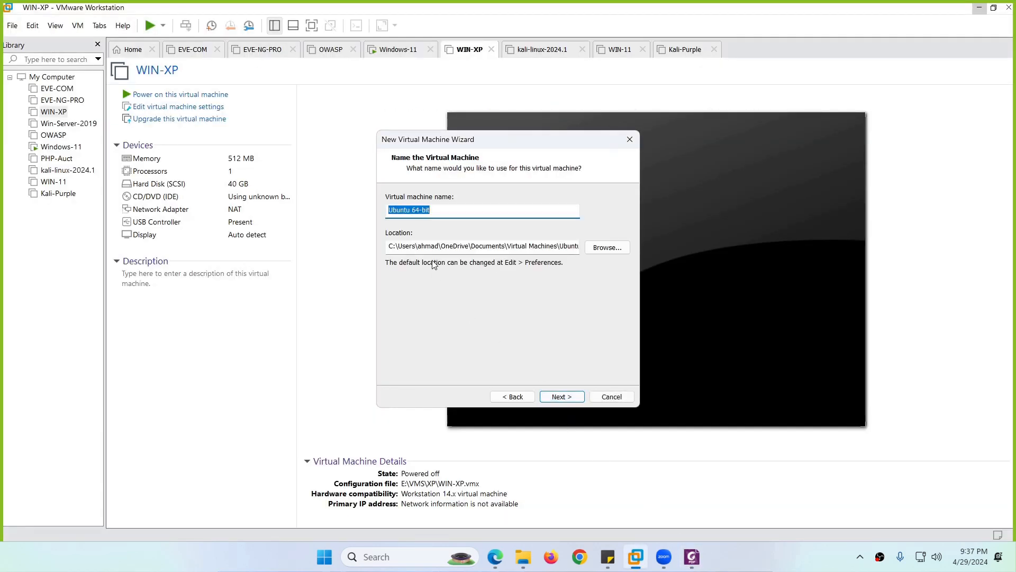
pyautogui.write('EVE-NG')
pyautogui.click(607, 247)
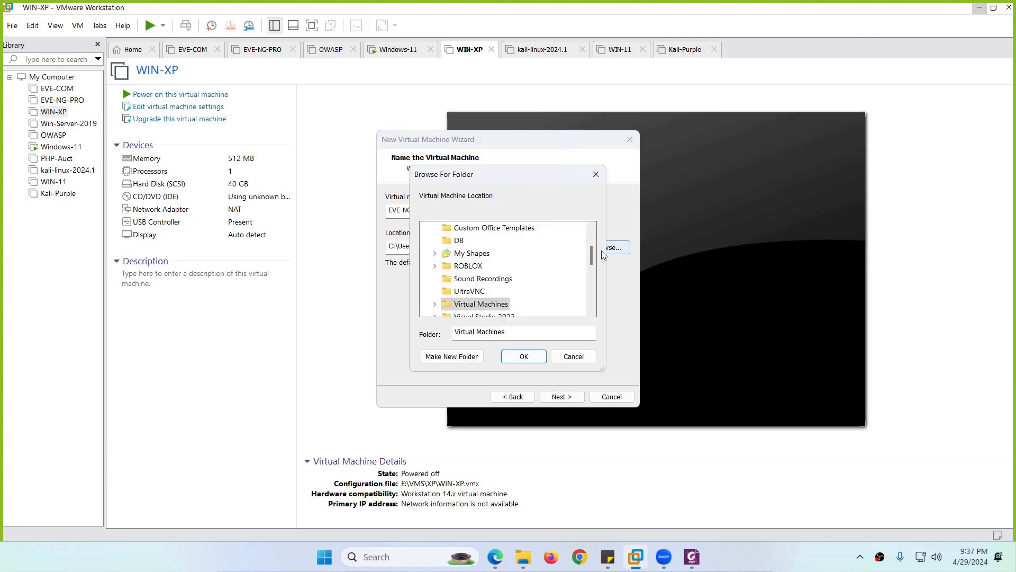
pyautogui.click(574, 356)
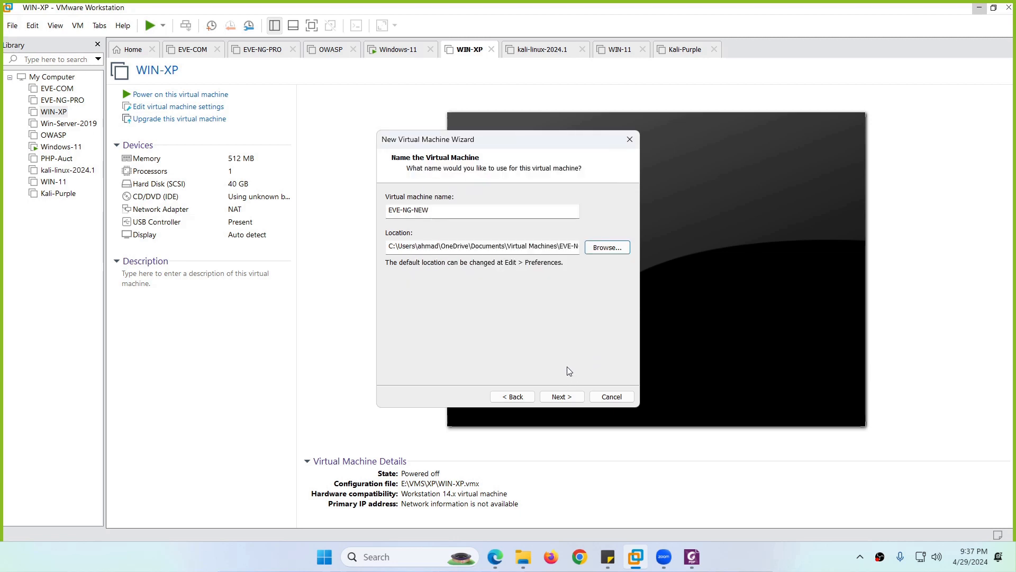
pyautogui.click(562, 397)
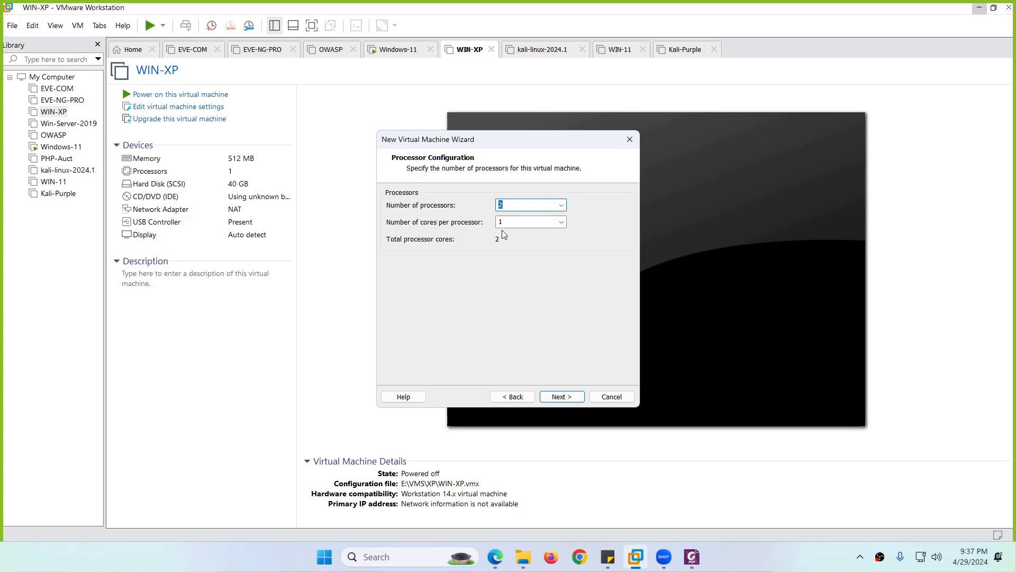
# Check the available processor counts in the wizard and examine the host computer's memory in Task Manager's performance view
pyautogui.click(562, 205)
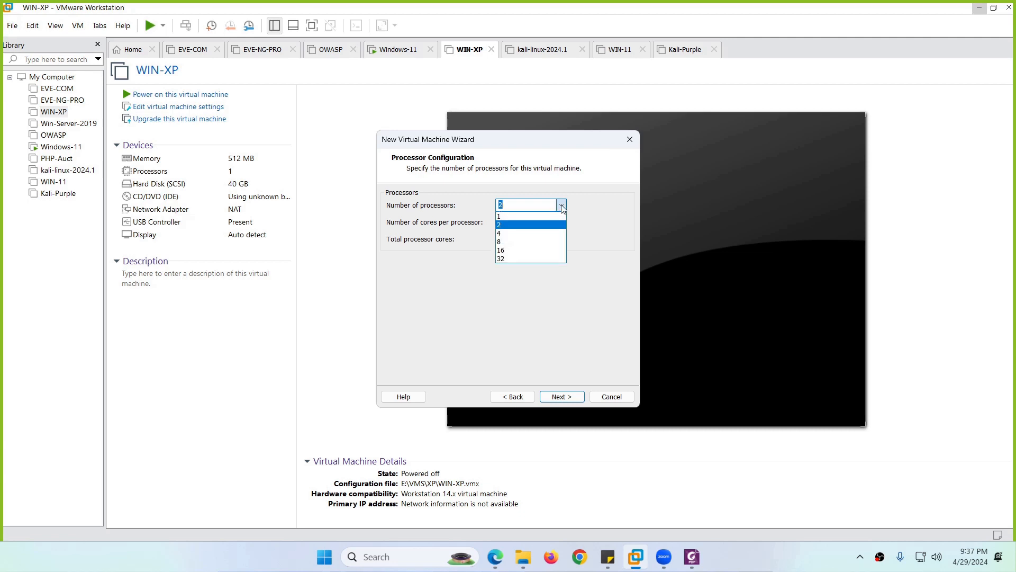
pyautogui.click(562, 206)
pyautogui.rightClick(252, 555)
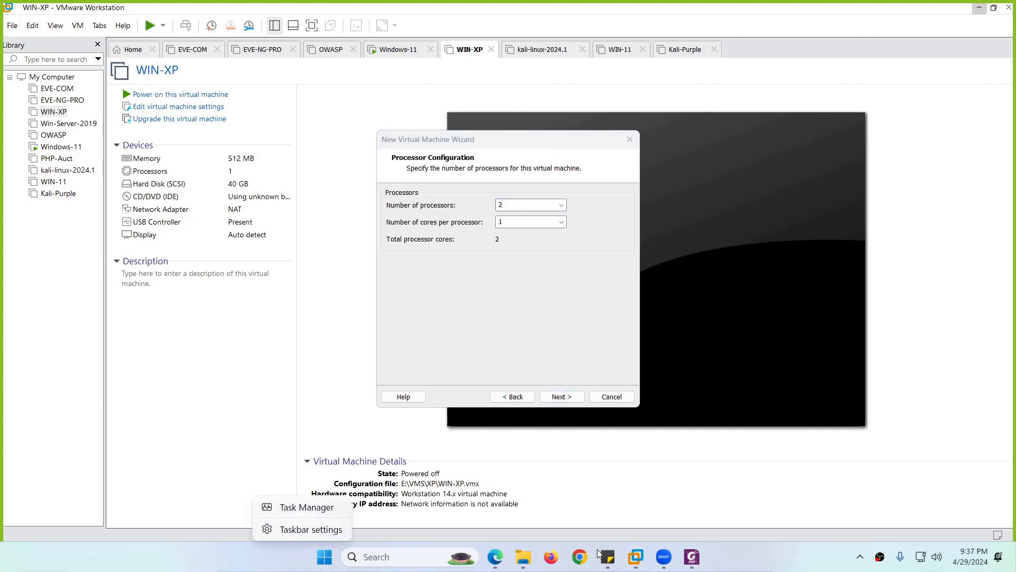
pyautogui.click(303, 510)
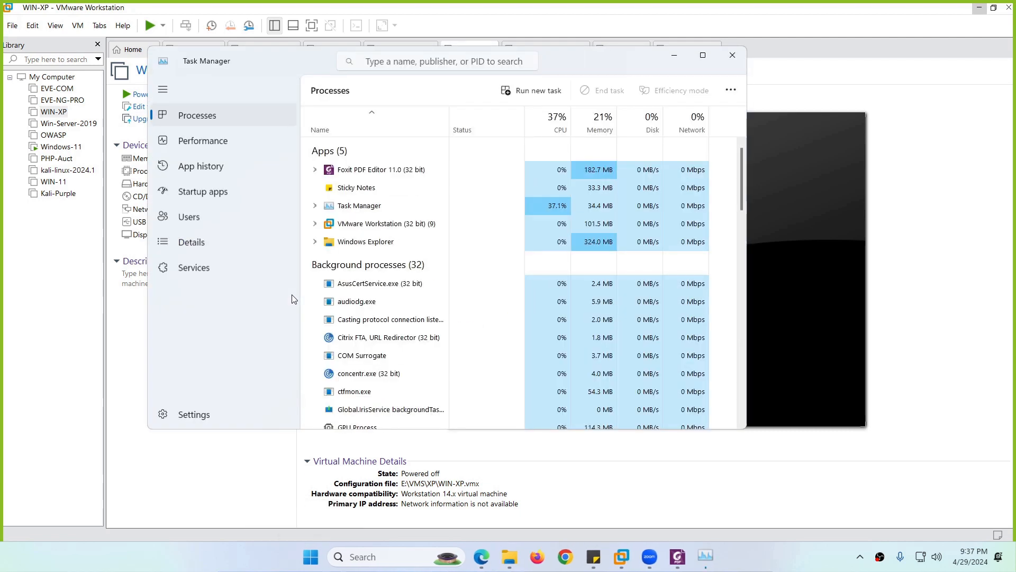
pyautogui.click(194, 141)
pyautogui.scroll(-3, 544, 381)
pyautogui.scroll(-1, 543, 381)
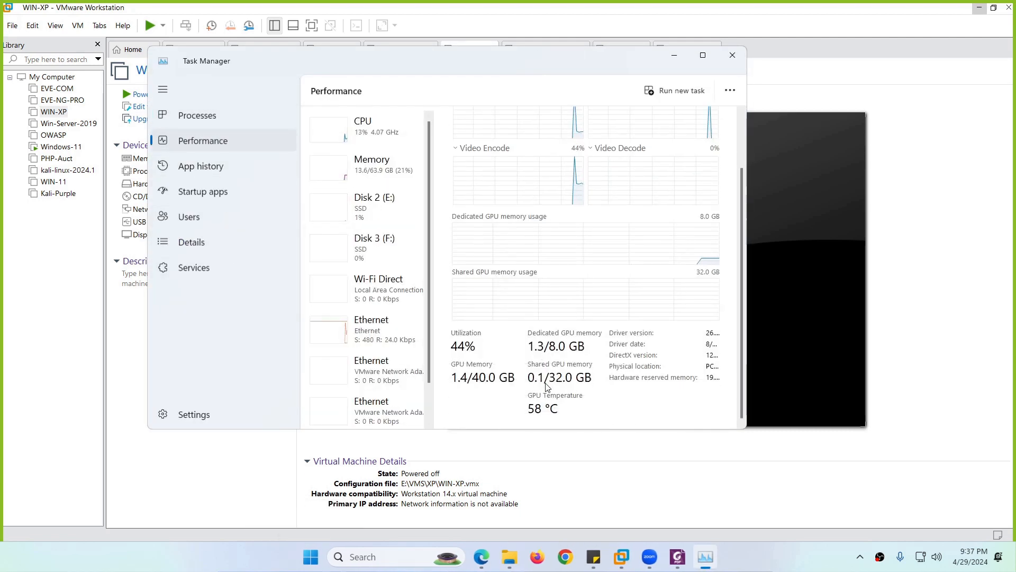
pyautogui.click(705, 57)
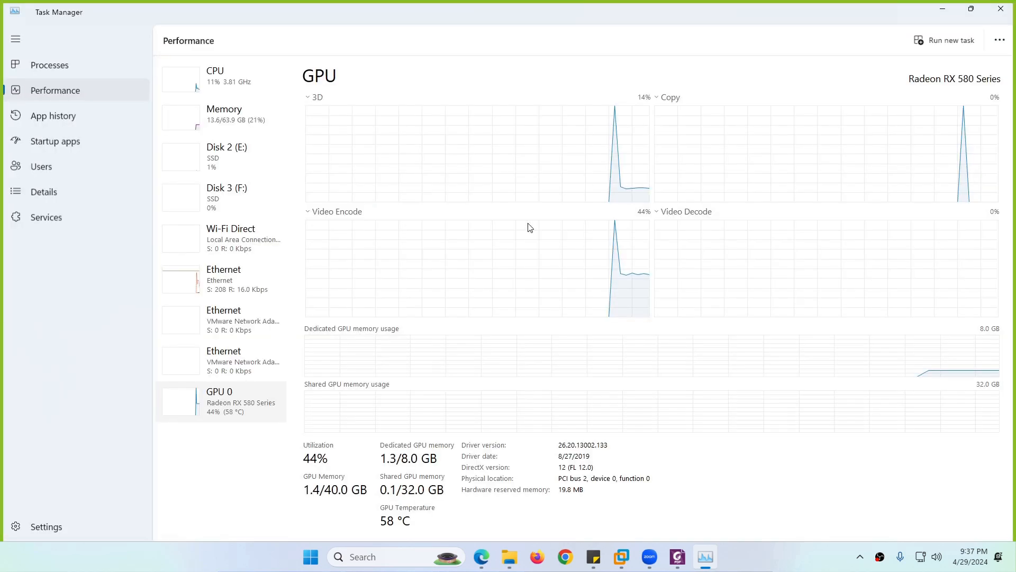
pyautogui.click(243, 130)
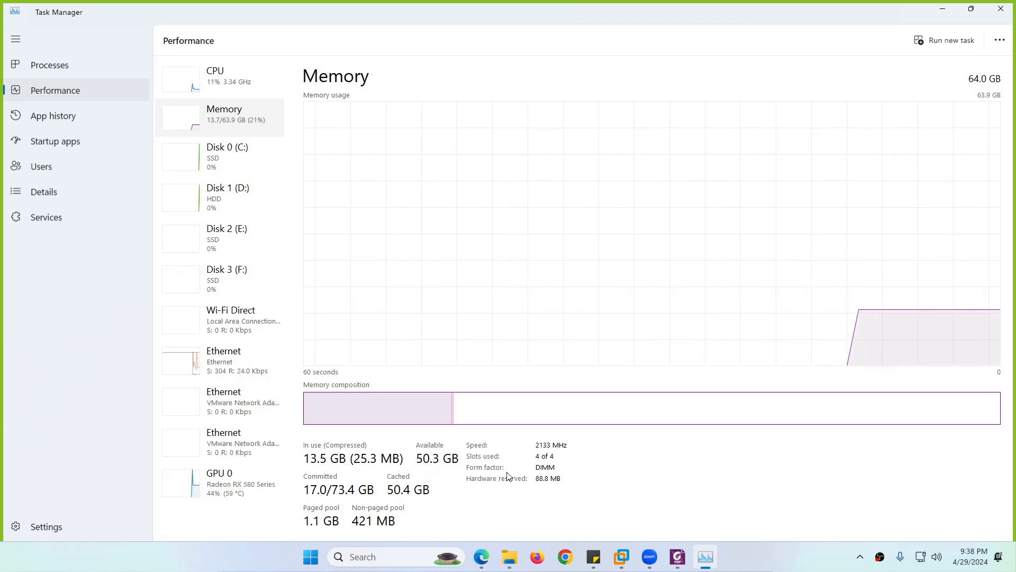
# Check the host's CPU details, close Task Manager, and keep 2 processors with 1 core each for the virtual machine
pyautogui.click(224, 85)
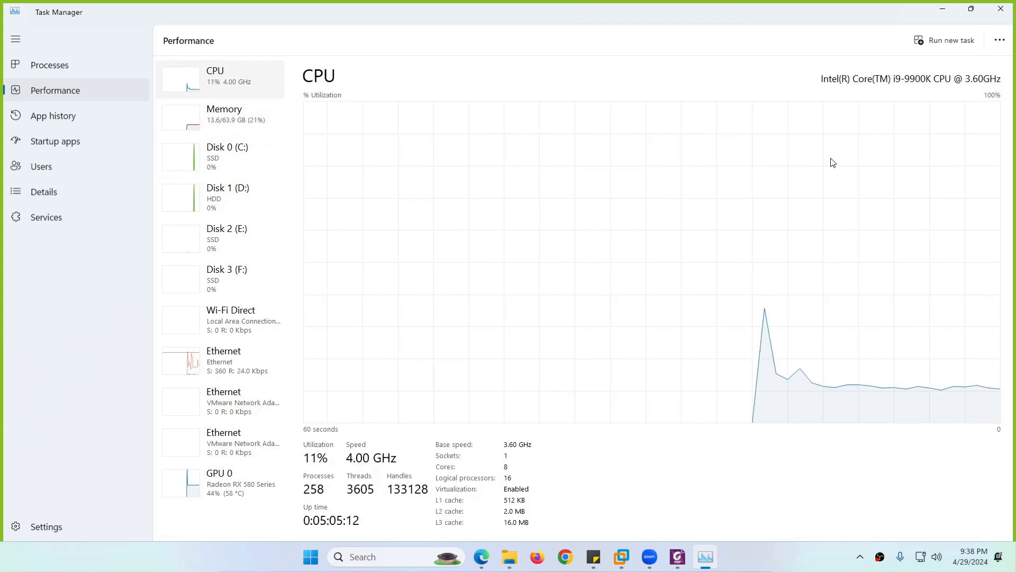
pyautogui.click(1000, 10)
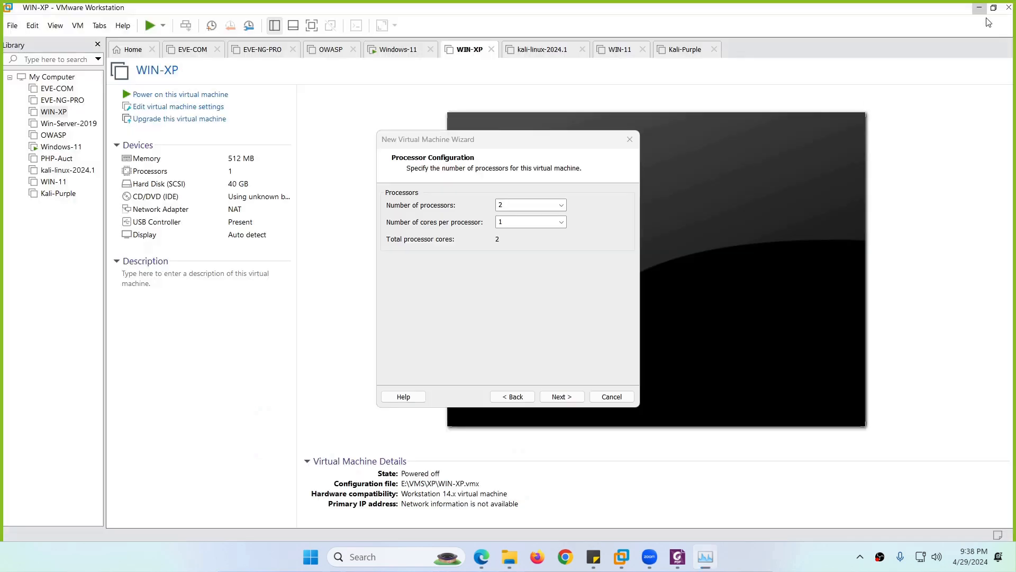
pyautogui.click(561, 205)
pyautogui.click(518, 221)
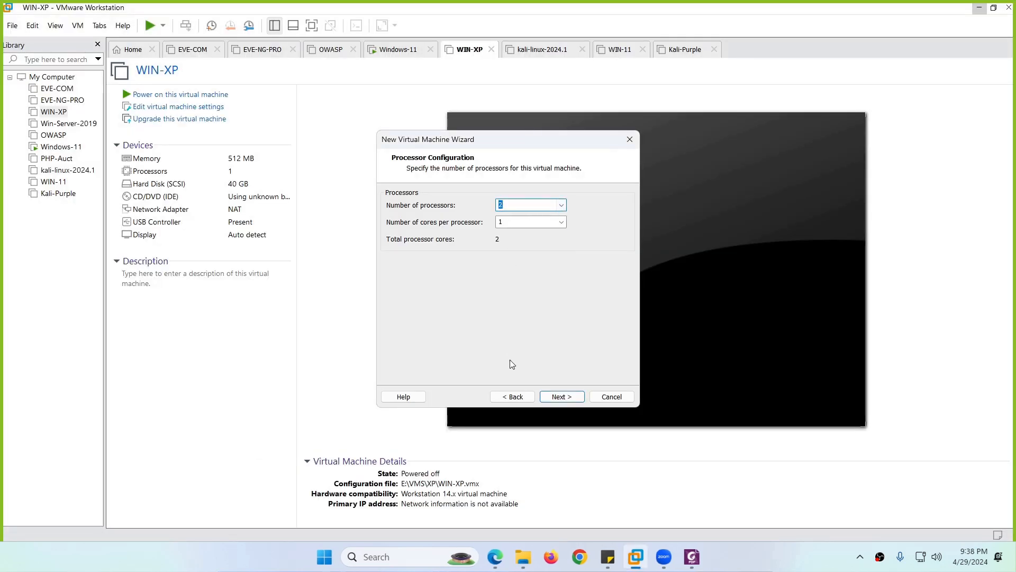
pyautogui.click(553, 400)
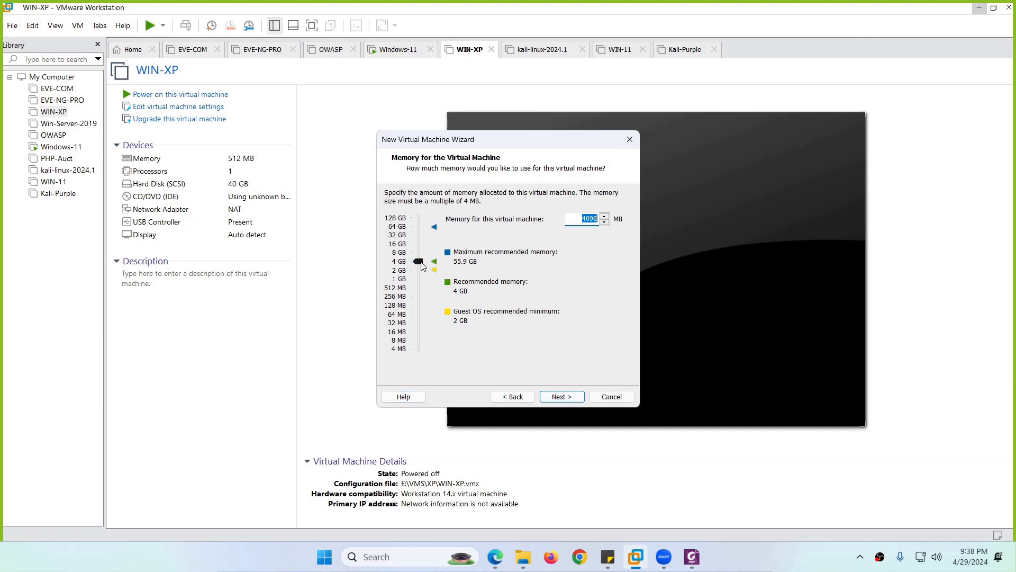
# Allocate 16 GB (16384 MB) of memory to the virtual machine and continue to the network type
pyautogui.moveTo(421, 263); pyautogui.dragTo(419, 256)
pyautogui.moveTo(418, 247)
pyautogui.mouseDown()
pyautogui.moveTo(419, 256)
pyautogui.moveTo(417, 243)
pyautogui.mouseUp()
pyautogui.click(562, 399)
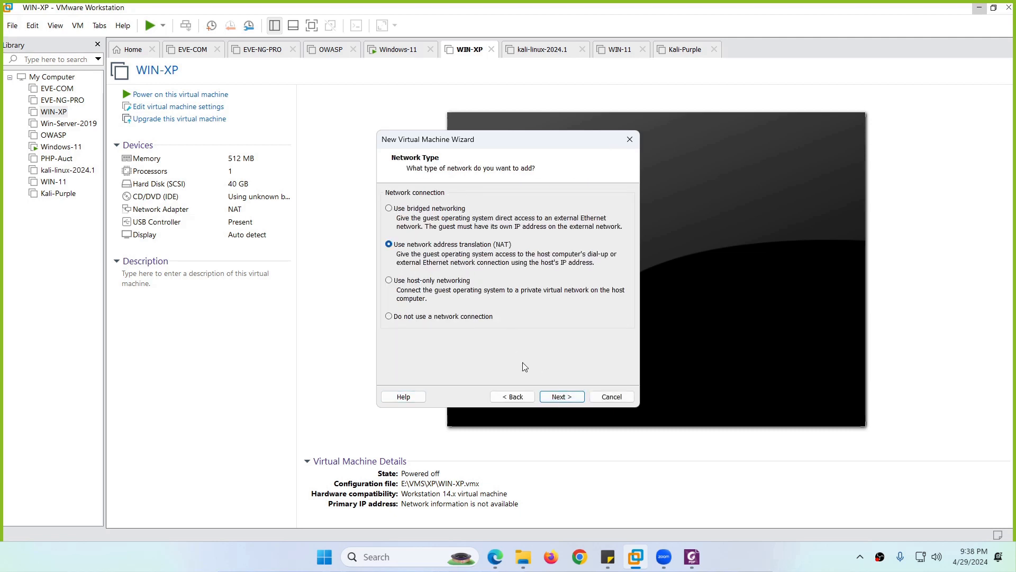
# Accept NAT networking, the LSI Logic controller, and the SCSI virtual disk type
pyautogui.click(561, 399)
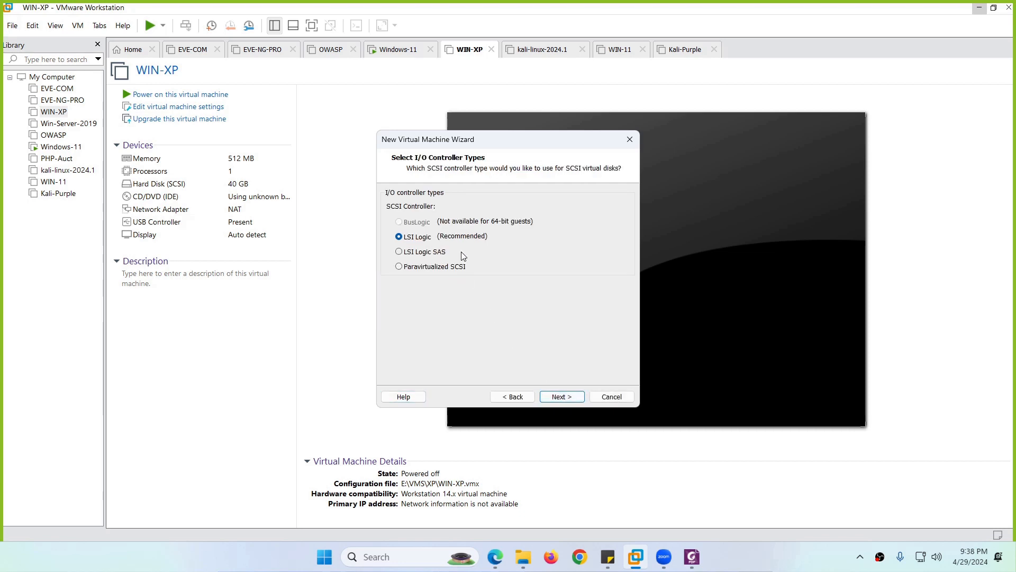
pyautogui.click(560, 397)
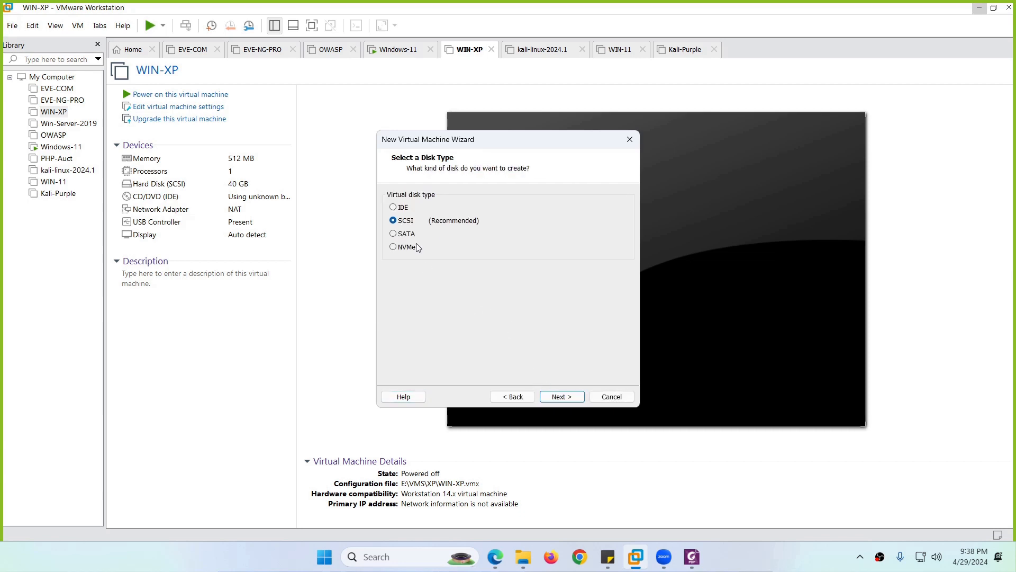
pyautogui.click(561, 398)
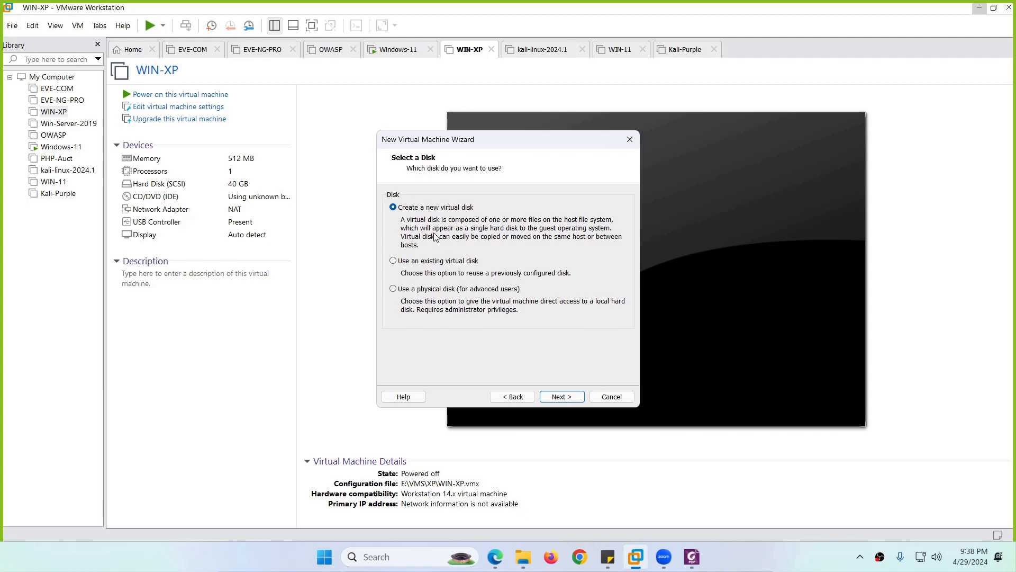
# Review the PDF guide's pages from memory allocation to disk selection, and return to VMware Workstation
pyautogui.click(692, 557)
pyautogui.scroll(-15, 464, 358)
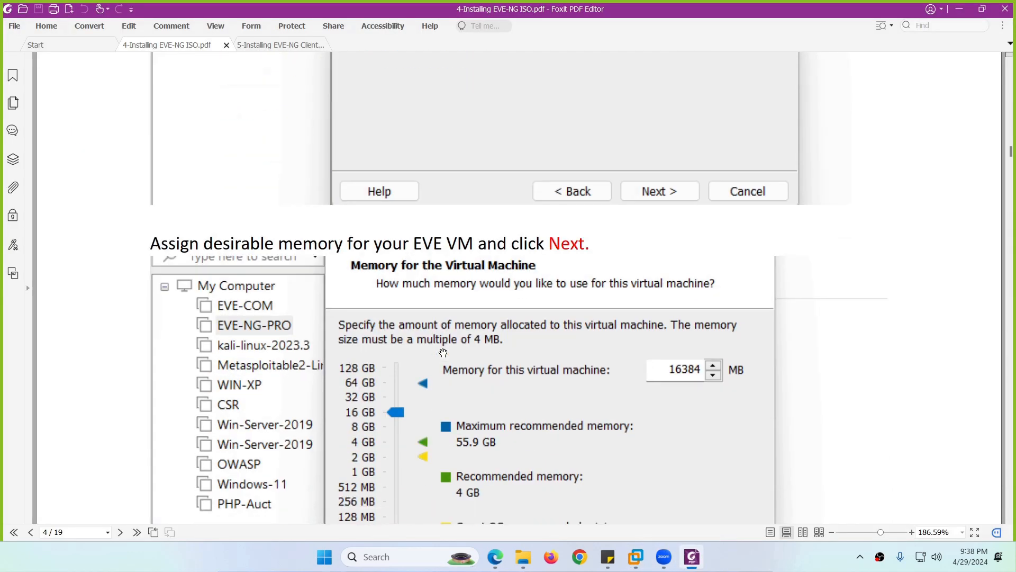
pyautogui.scroll(-10, 443, 353)
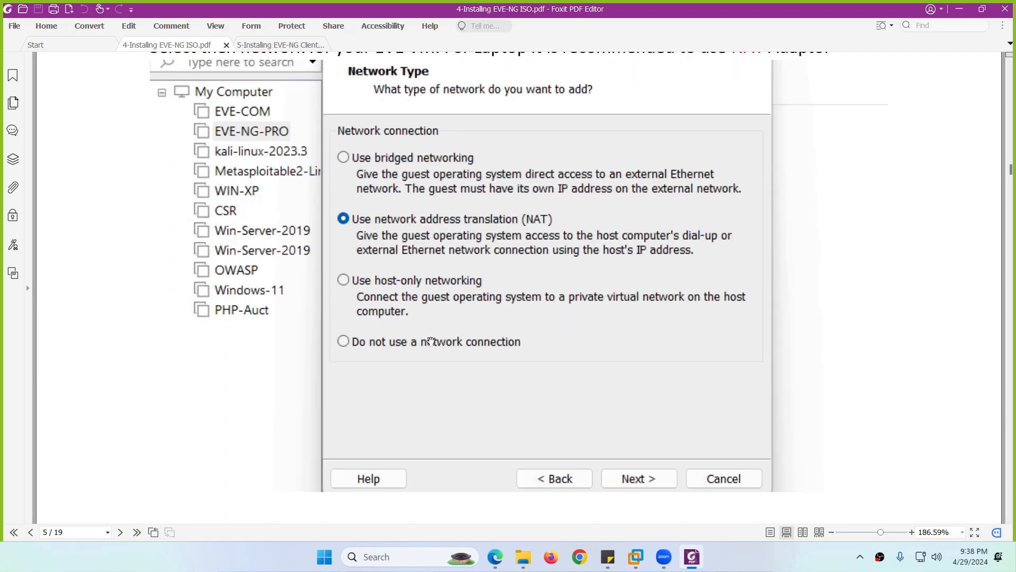
pyautogui.scroll(-15, 389, 297)
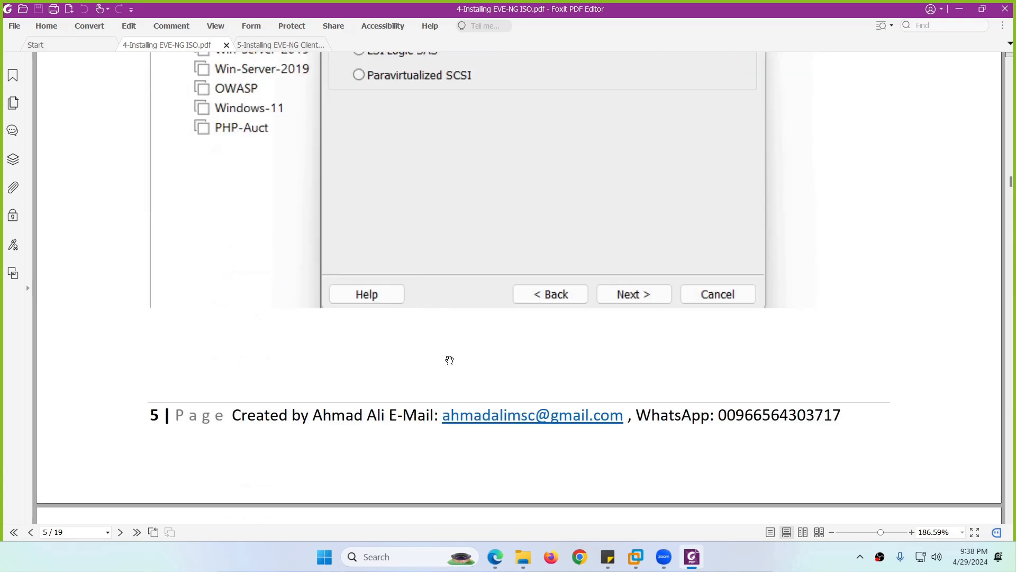
pyautogui.scroll(-10, 449, 360)
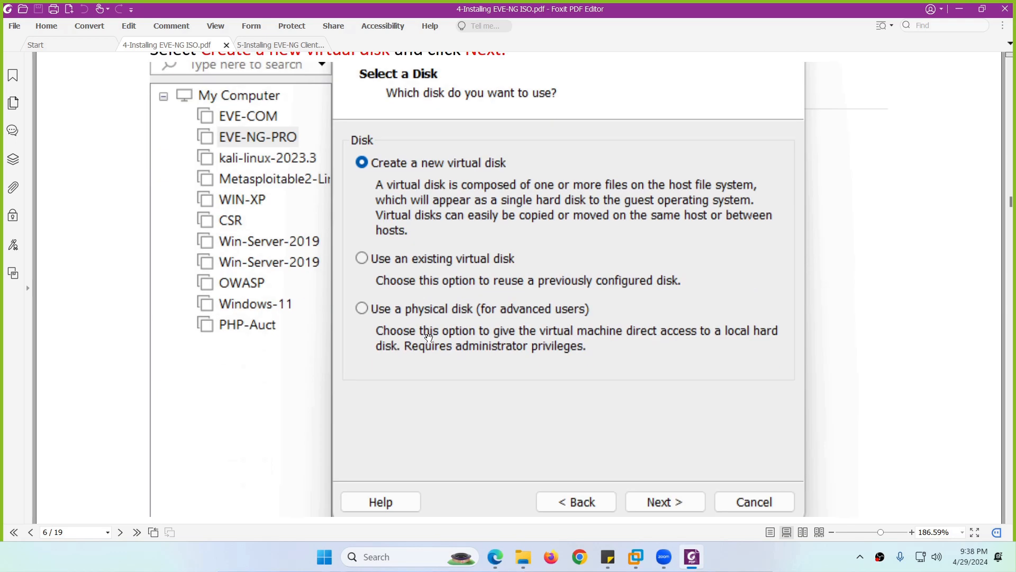
pyautogui.click(692, 561)
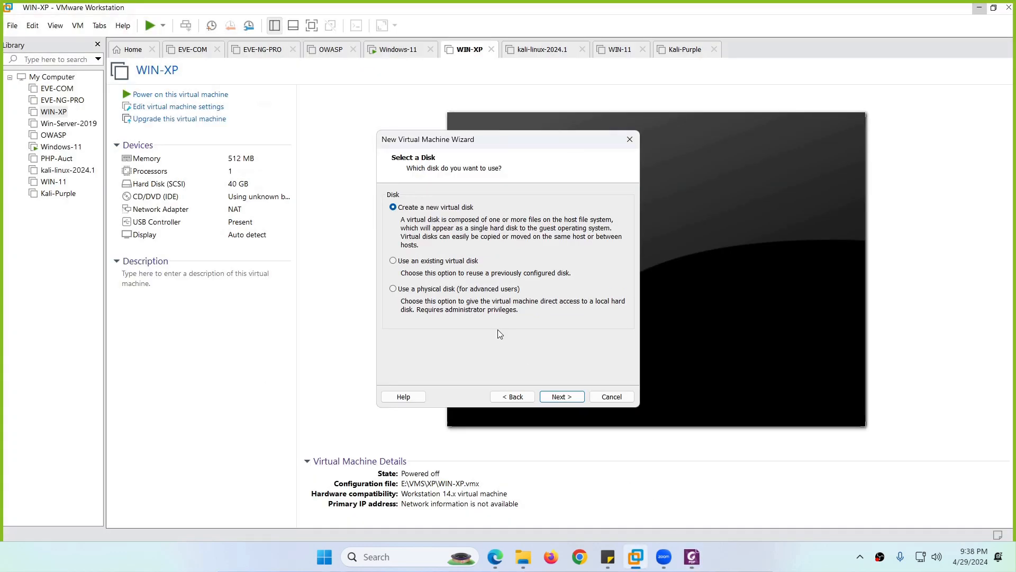
# Create a new 200 GB virtual disk stored as a single file without preallocating space, keeping the default disk file name
pyautogui.click(561, 397)
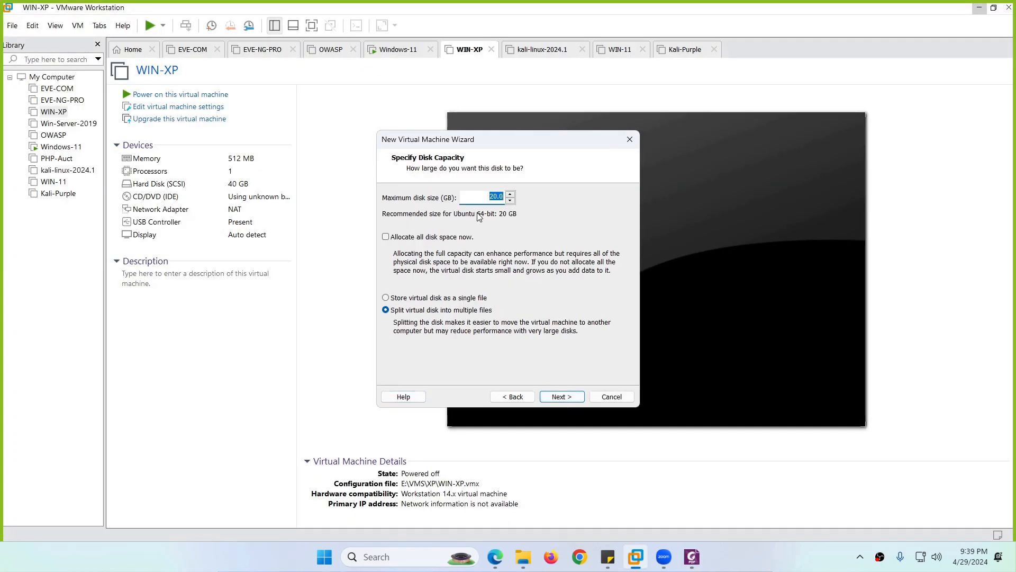
pyautogui.click(491, 200)
pyautogui.click(503, 239)
pyautogui.click(429, 238)
pyautogui.click(428, 299)
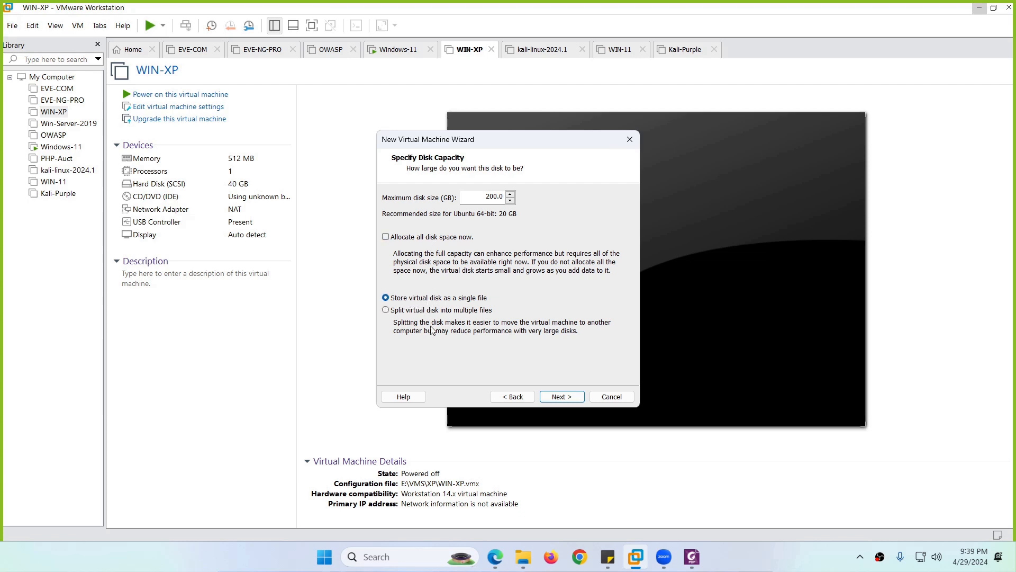
pyautogui.click(561, 396)
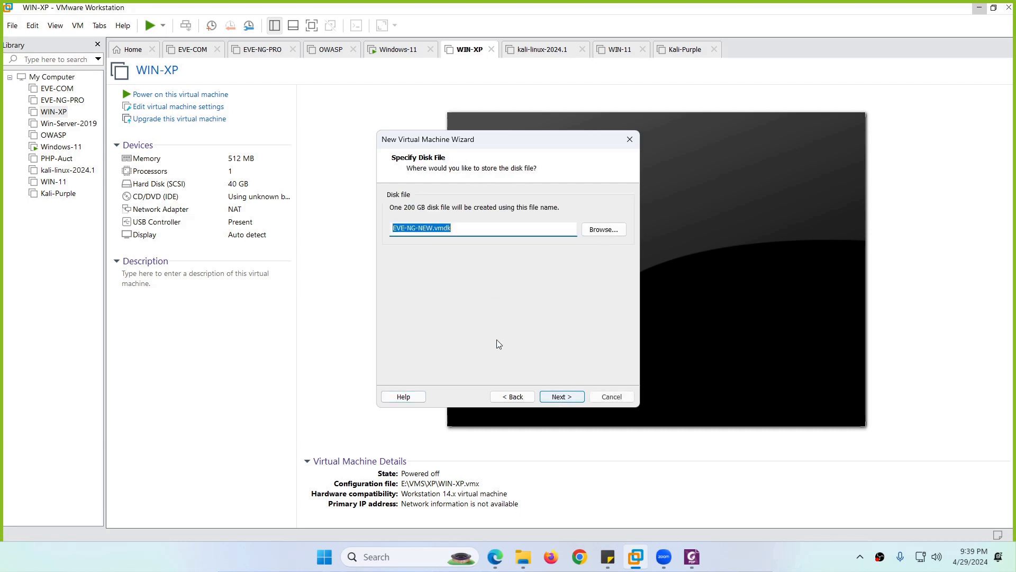
pyautogui.click(556, 397)
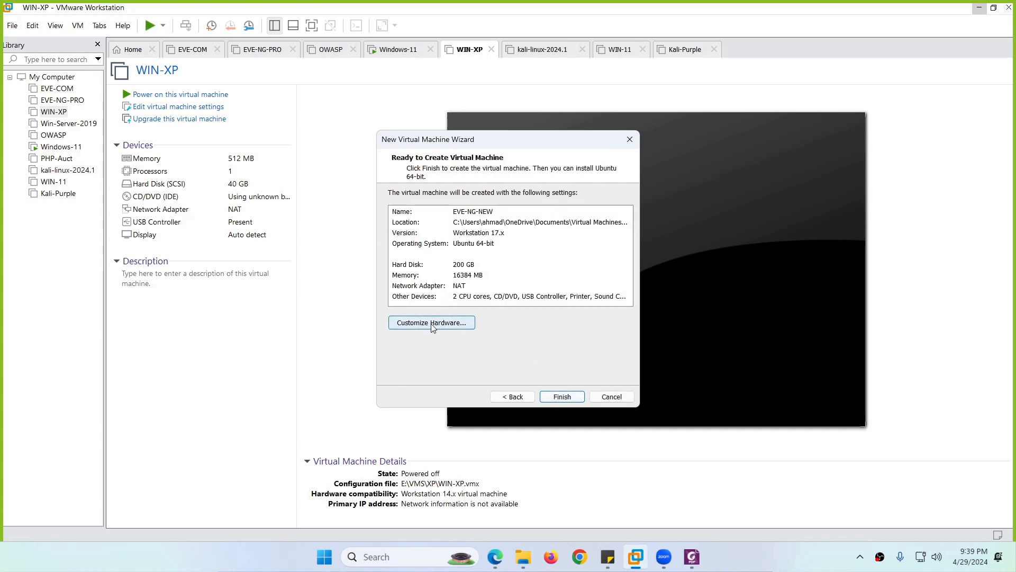
# Customize the virtual machine's hardware by enabling Virtualize Intel VT-x/EPT or AMD-V/RVI for its processors
pyautogui.click(431, 324)
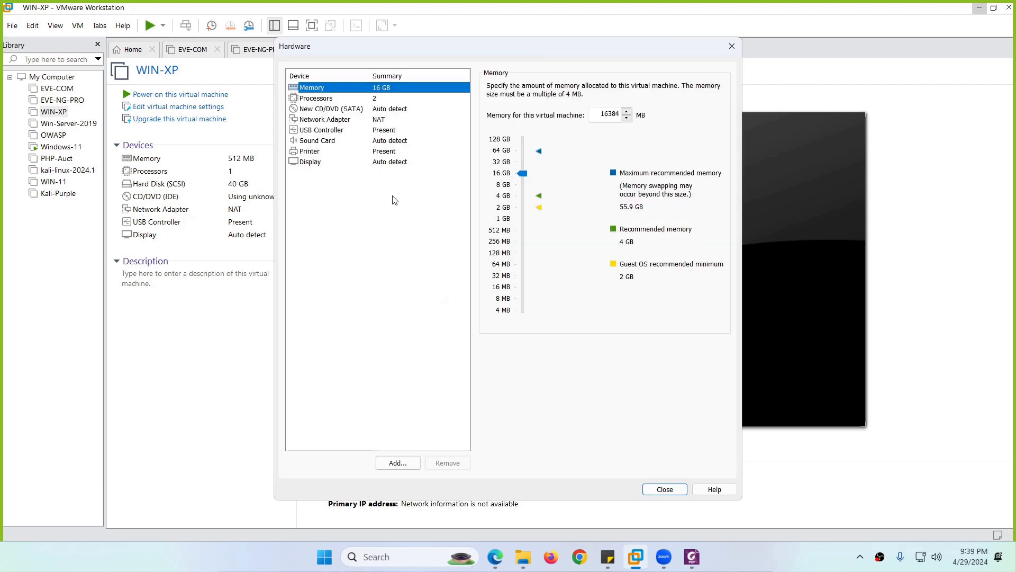
pyautogui.click(329, 100)
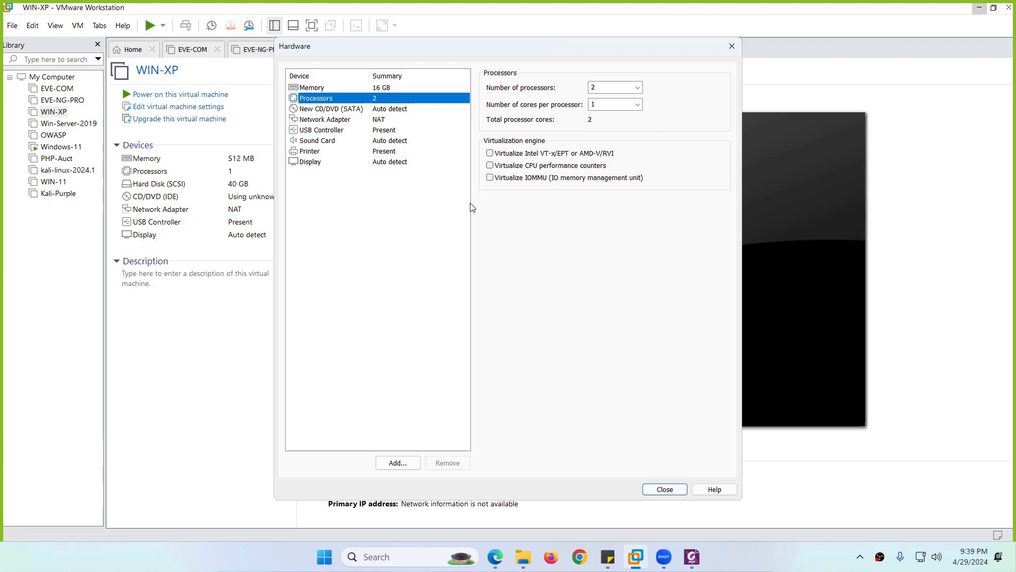
pyautogui.click(490, 153)
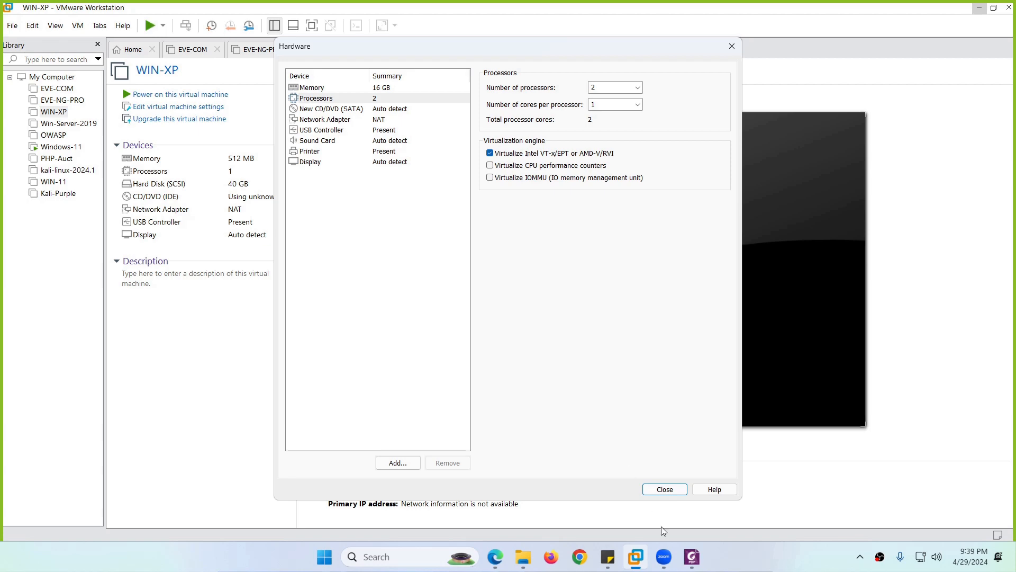
# Review the PDF guide's pages on disk capacity, hardware customization, and the CD/DVD ISO image, and return to VMware Workstation
pyautogui.click(691, 556)
pyautogui.scroll(-8, 480, 370)
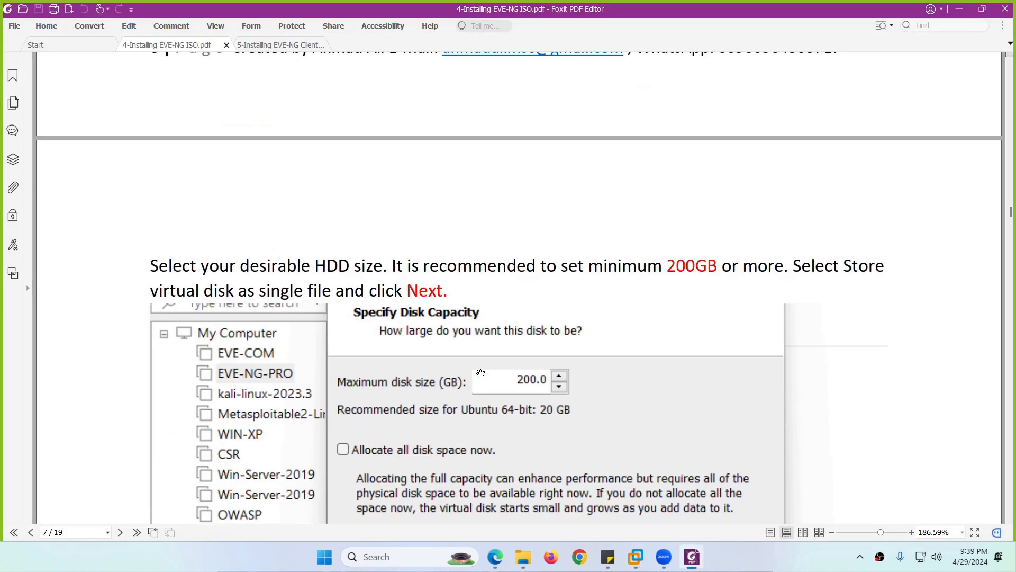
pyautogui.scroll(-15, 480, 373)
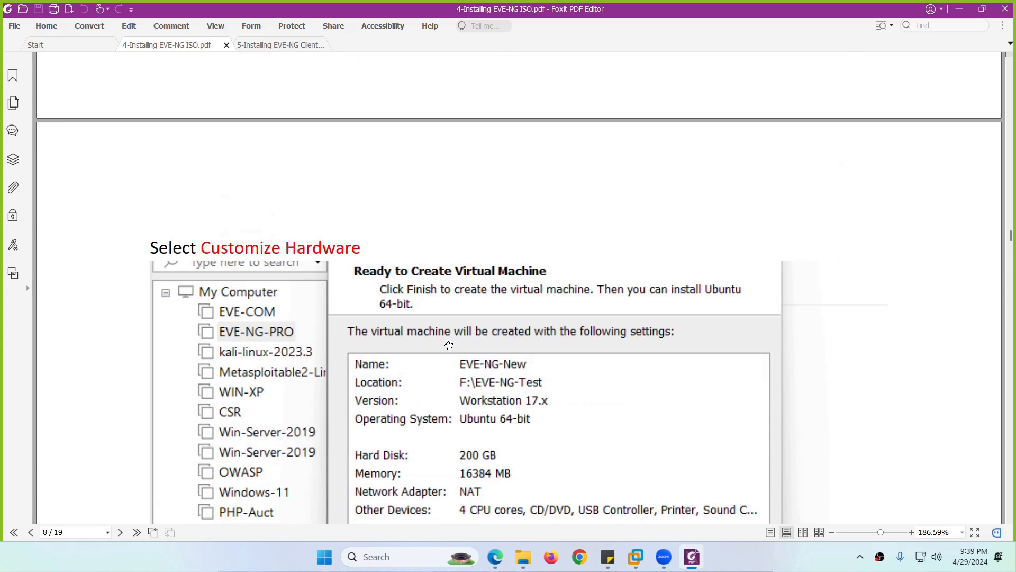
pyautogui.scroll(-10, 448, 345)
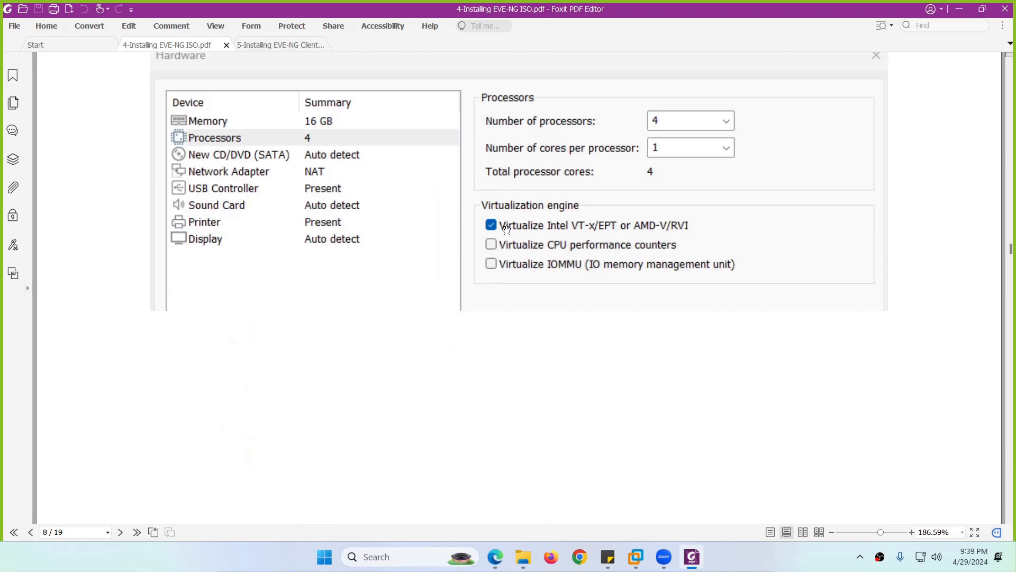
pyautogui.scroll(-15, 507, 229)
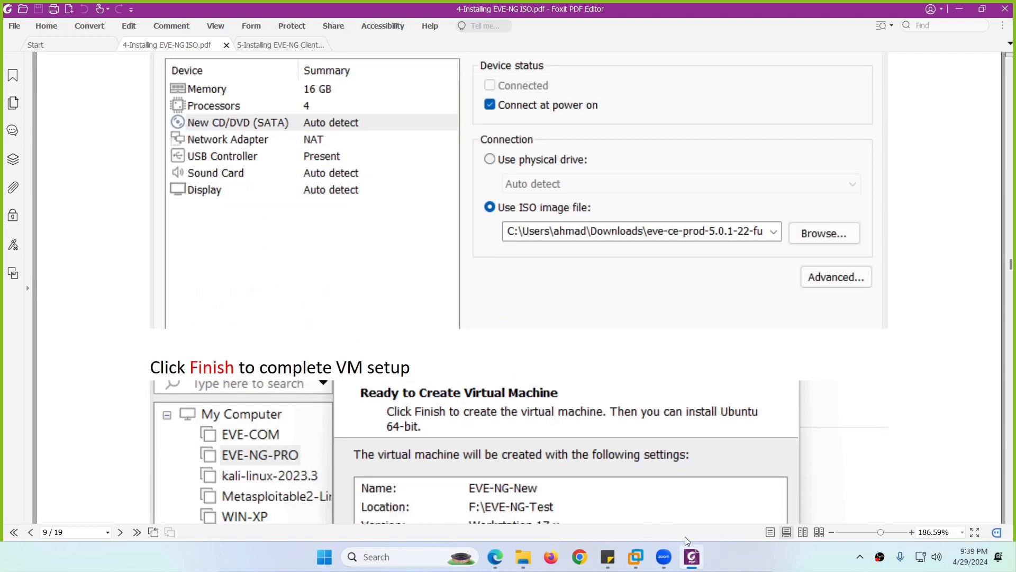
pyautogui.click(636, 557)
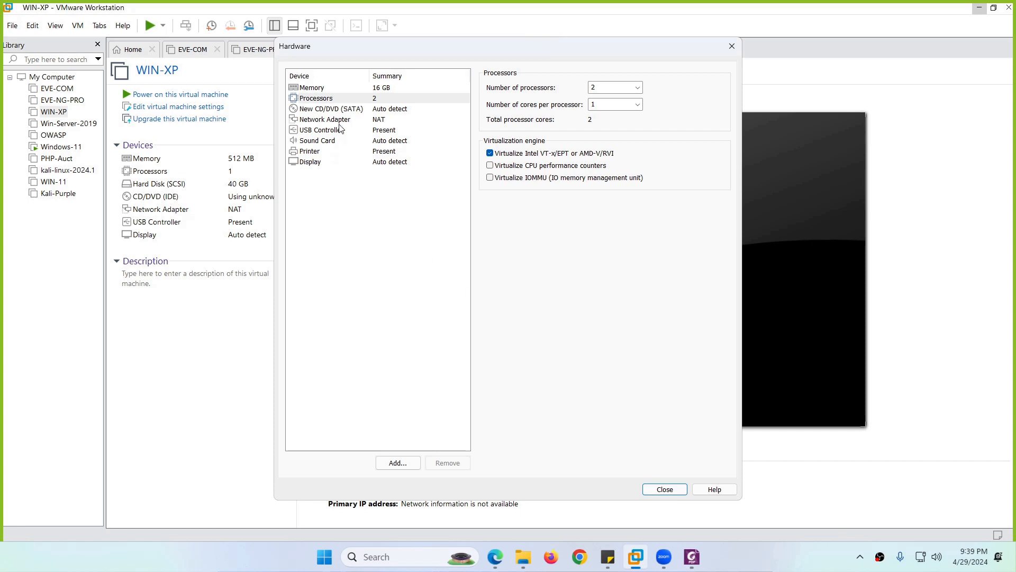
# Set the CD/DVD drive to use the ISO image eve-com-v5-20230720.iso from the Downloads folder
pyautogui.click(323, 110)
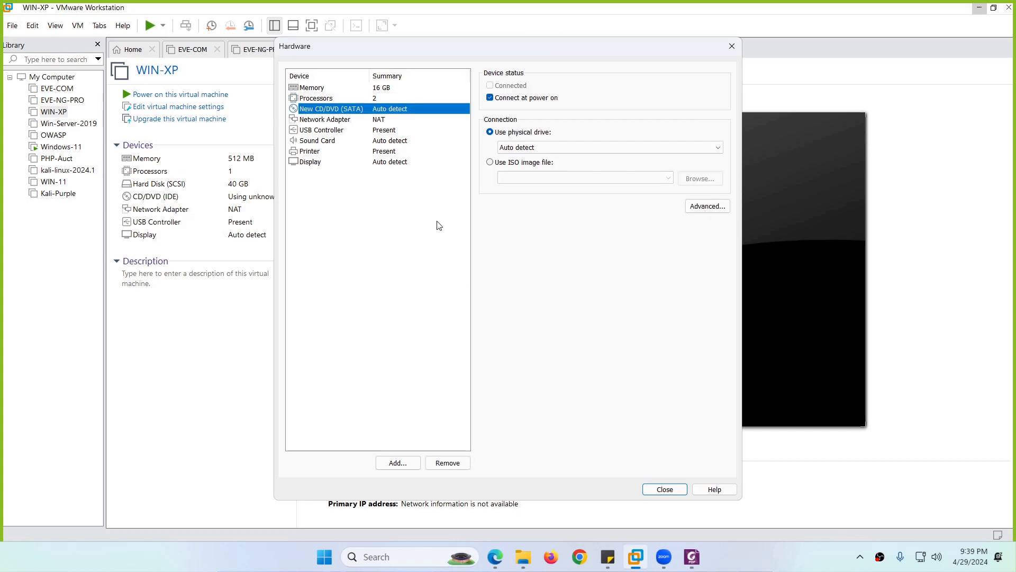
pyautogui.click(510, 163)
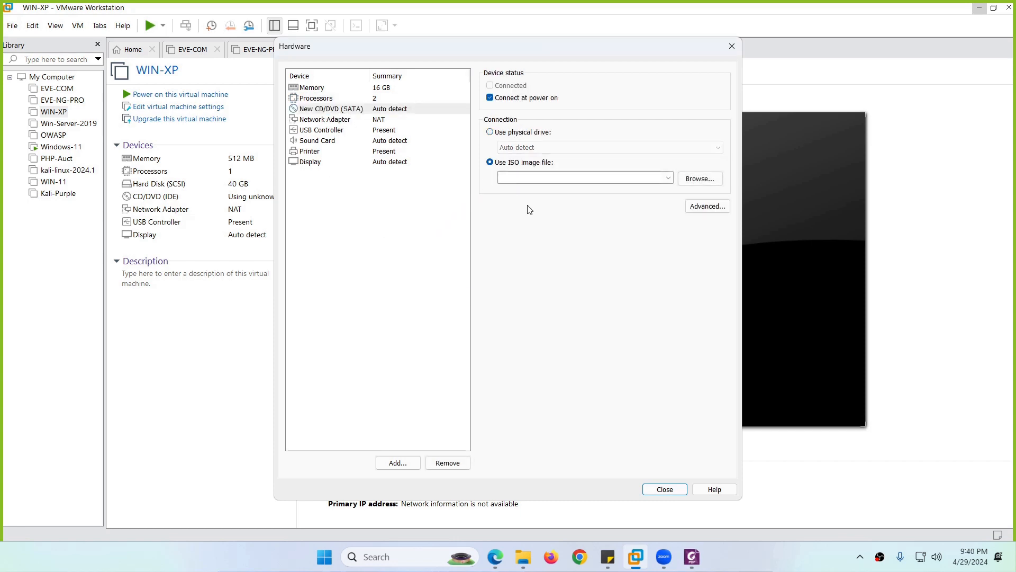
pyautogui.click(693, 178)
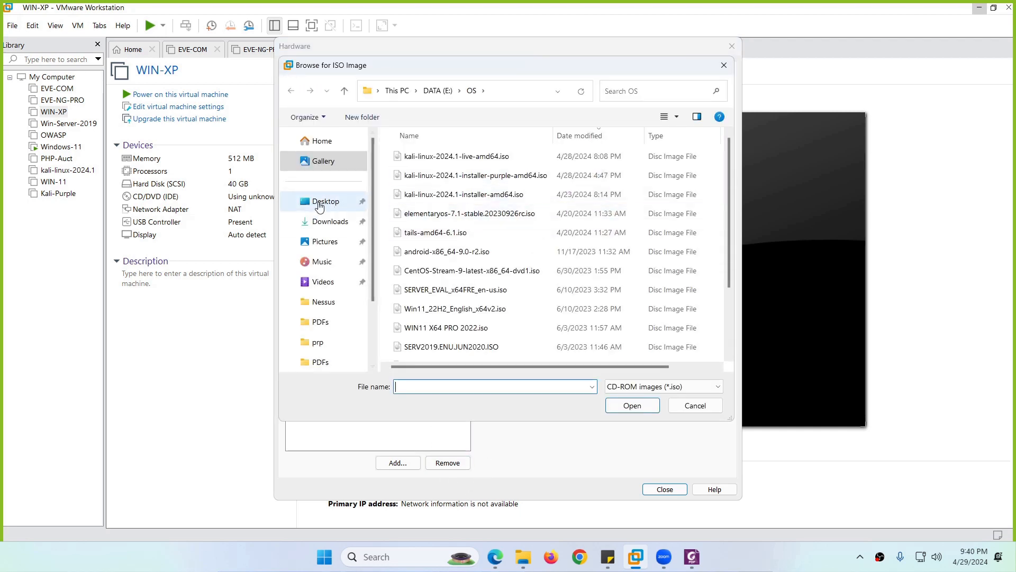
pyautogui.click(325, 222)
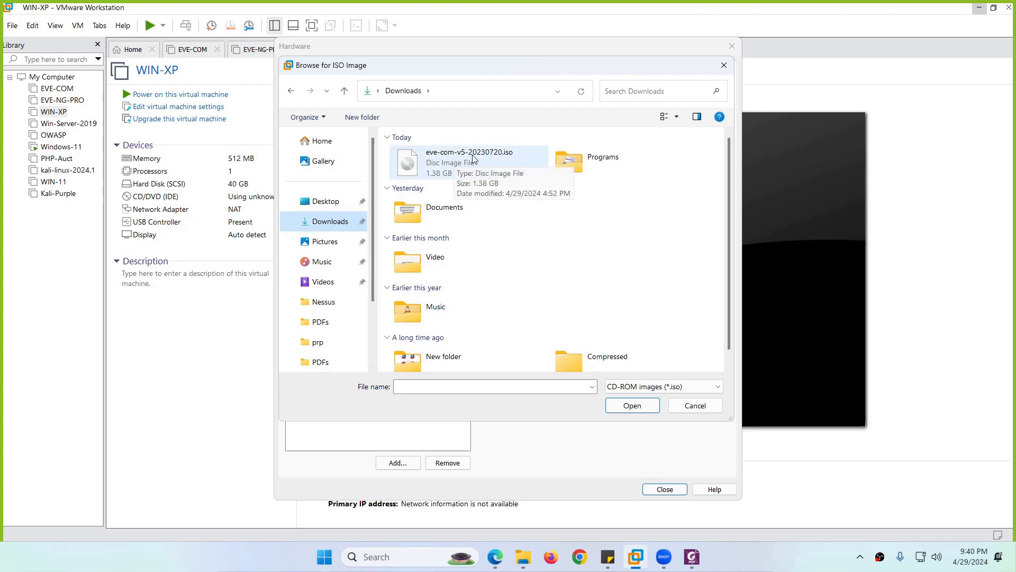
pyautogui.click(459, 161)
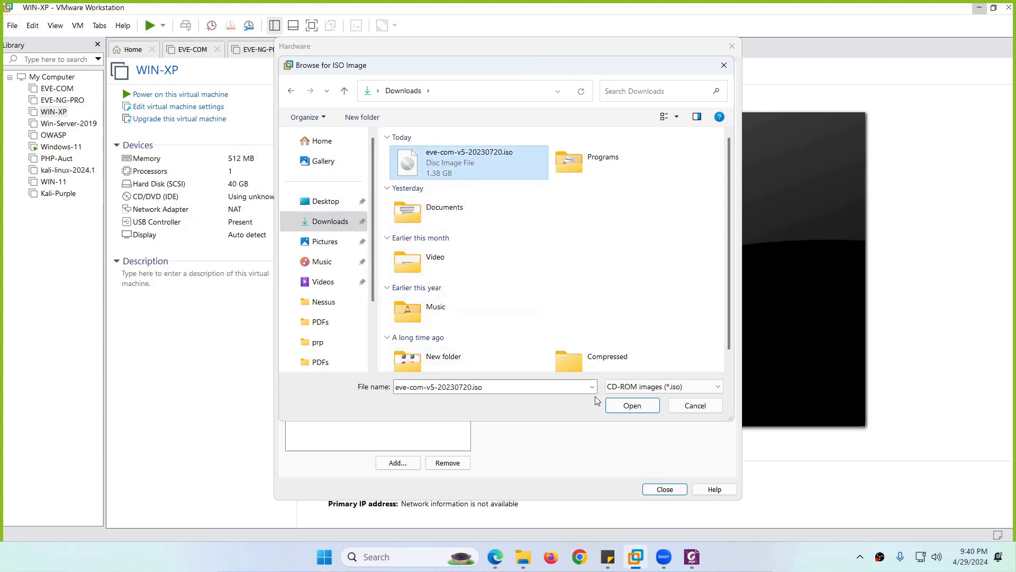
pyautogui.click(630, 406)
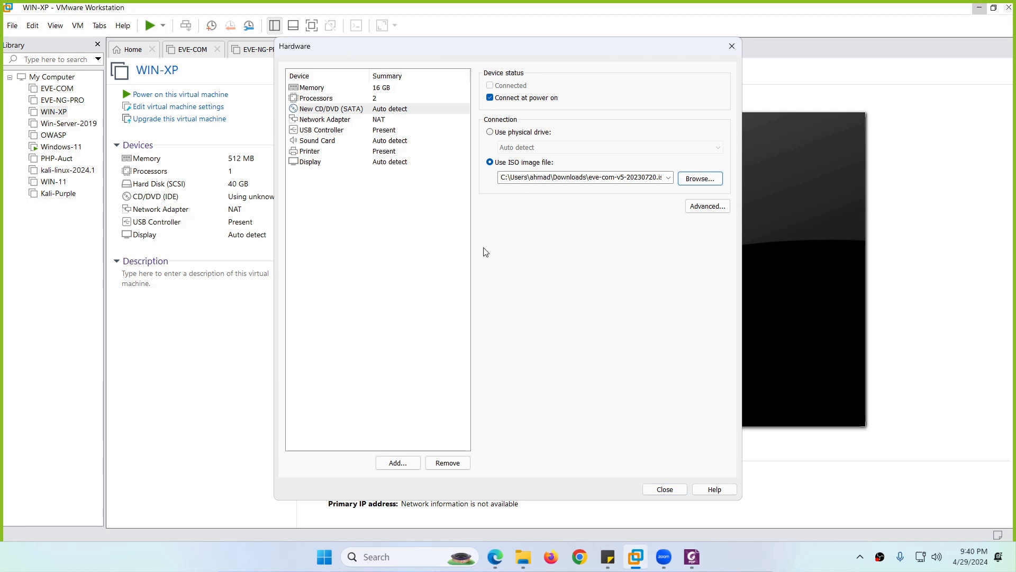
# Remove the printer from the virtual machine's hardware and finish creating the virtual machine
pyautogui.click(324, 131)
pyautogui.click(323, 142)
pyautogui.click(317, 152)
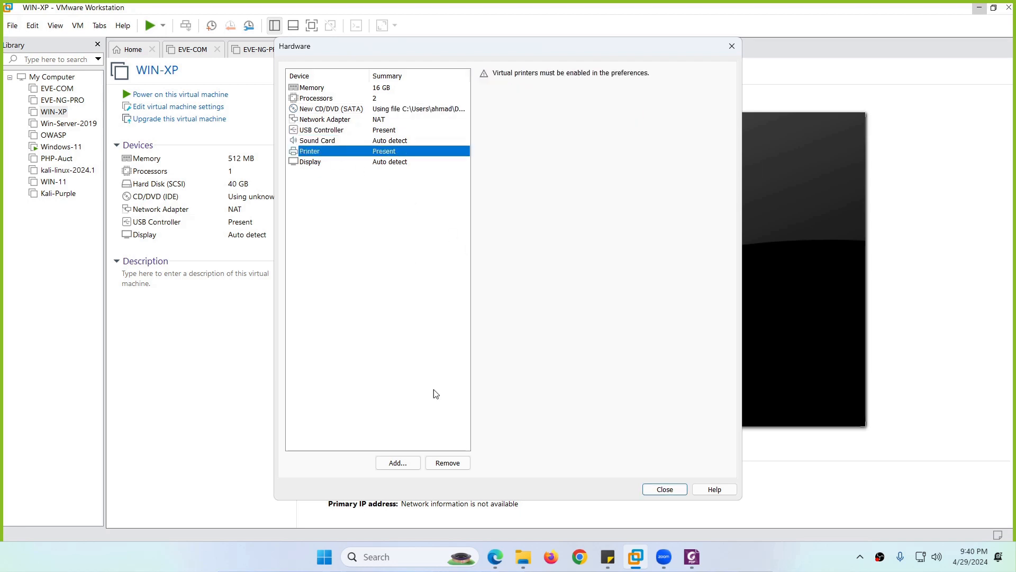
pyautogui.click(447, 462)
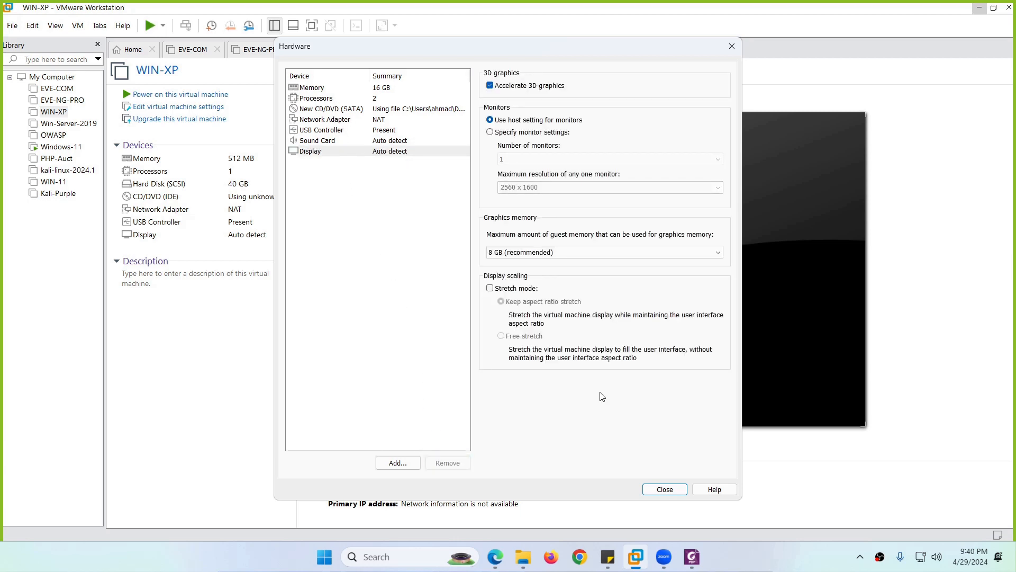
pyautogui.click(665, 489)
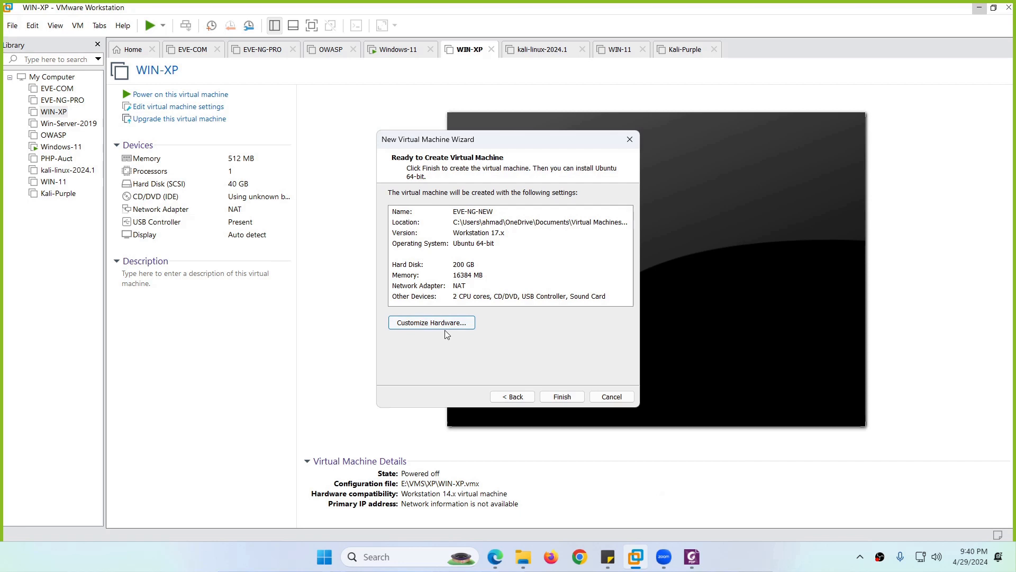
pyautogui.click(557, 396)
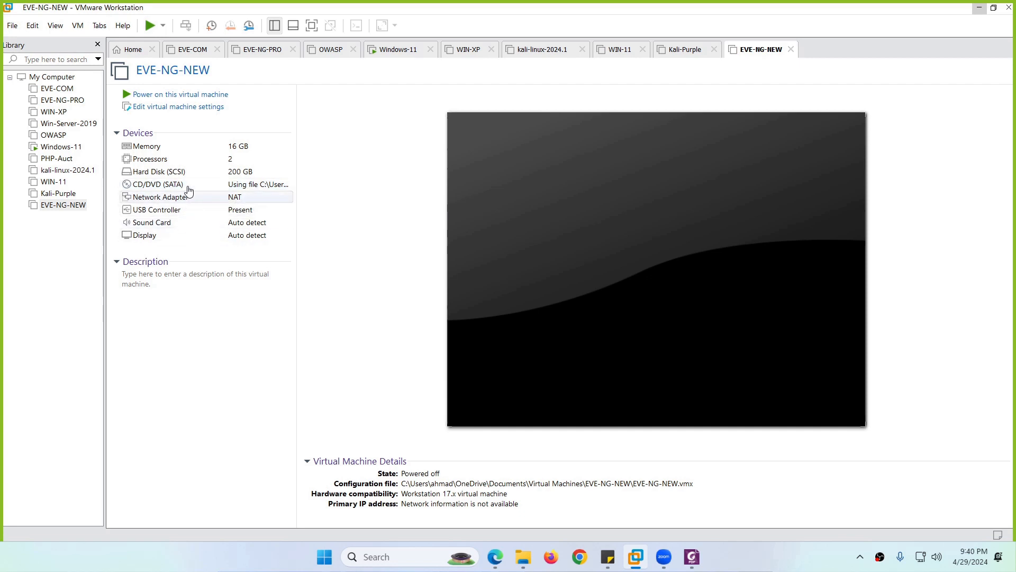
# Power on the EVE-NG-NEW virtual machine, dismiss the installation hint, and boot the Install EVE-NG Community option
pyautogui.click(200, 95)
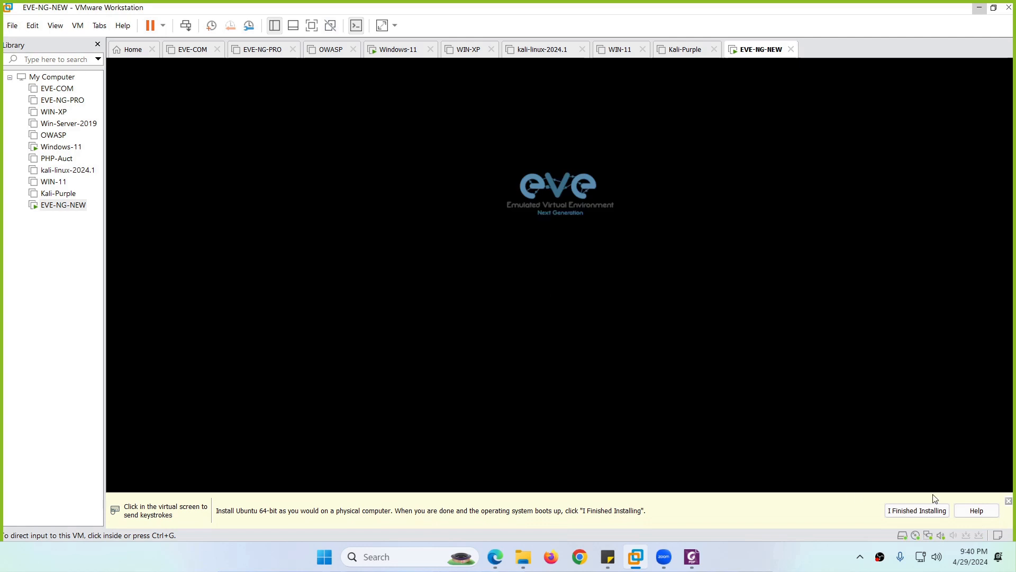
pyautogui.click(1009, 501)
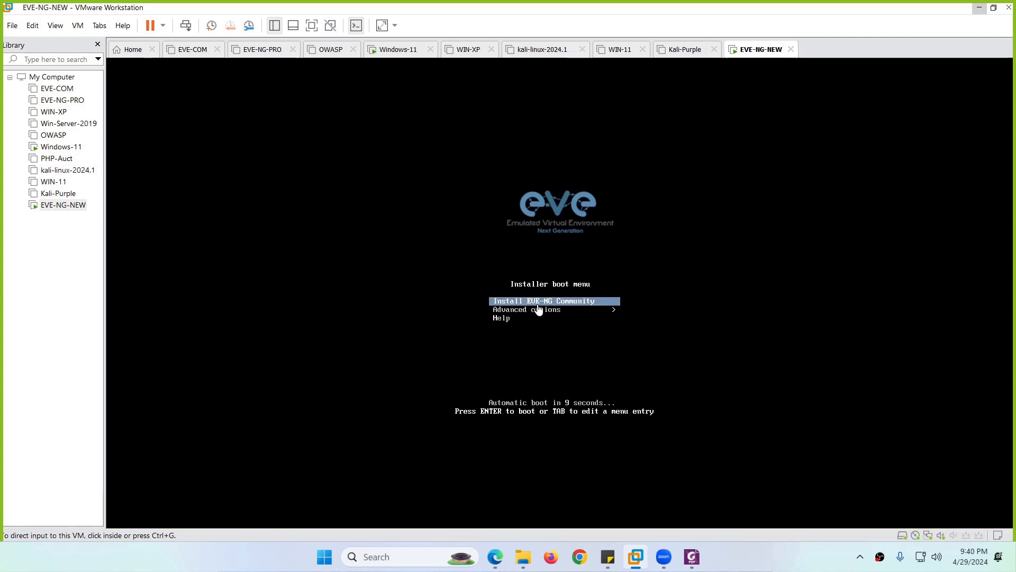
pyautogui.click(567, 302)
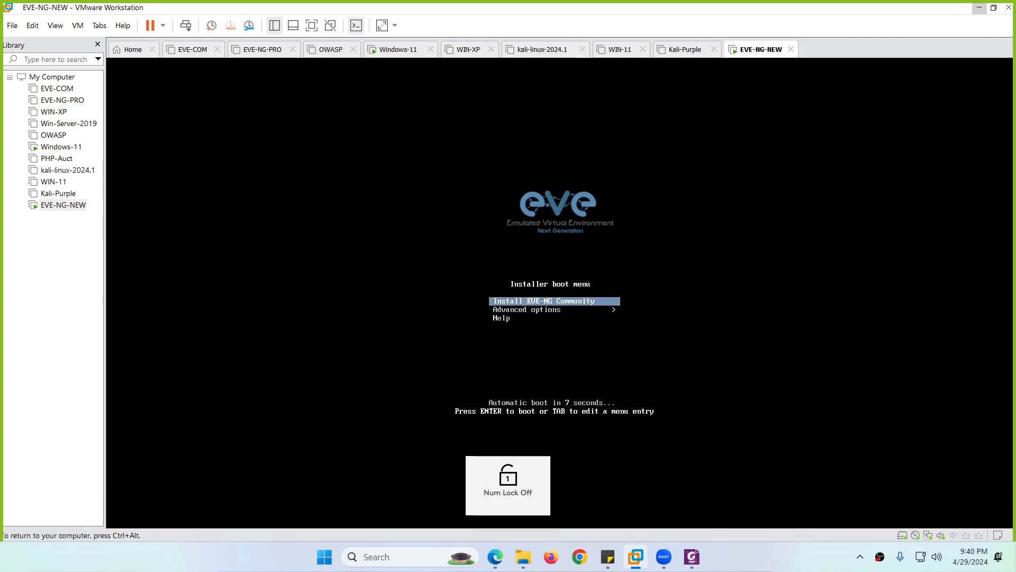
pyautogui.press('Return')
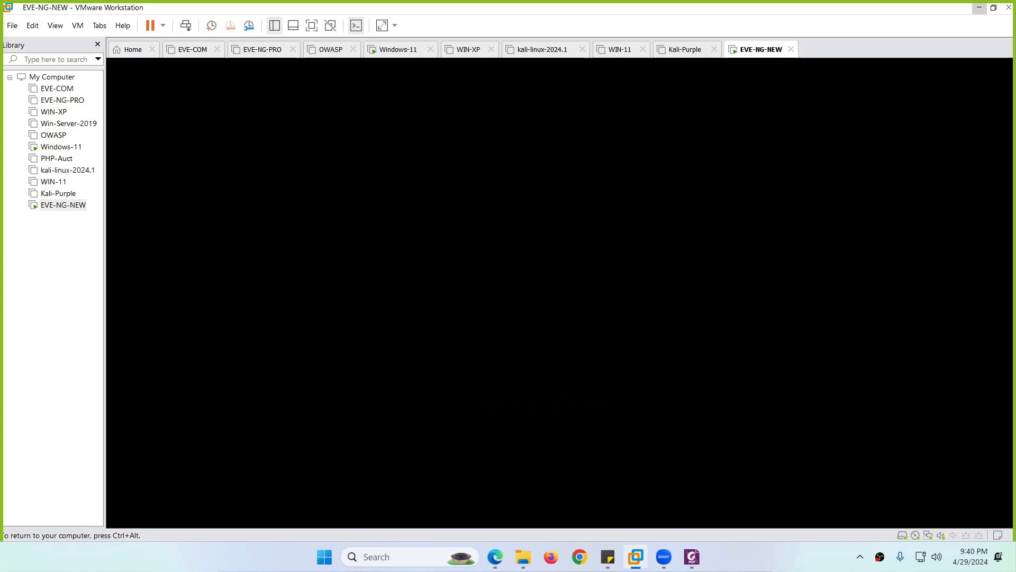
pyautogui.hotkey('ctrl', 'alt')
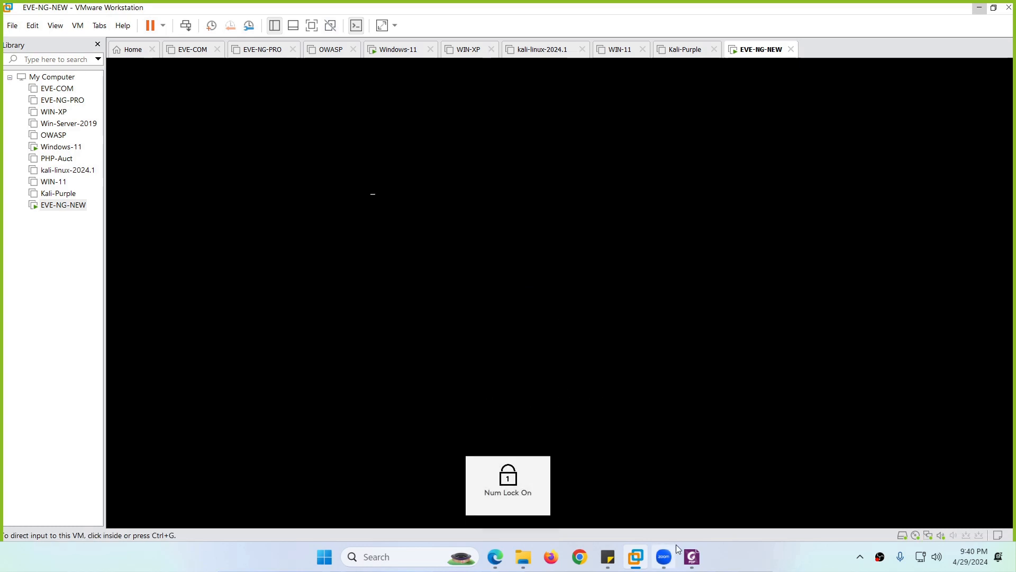
# Review the guide in Foxit PDF Editor from the installer boot menu through language, keyboard, network and proxy, and return to VMware Workstation
pyautogui.click(691, 556)
pyautogui.scroll(-10, 524, 323)
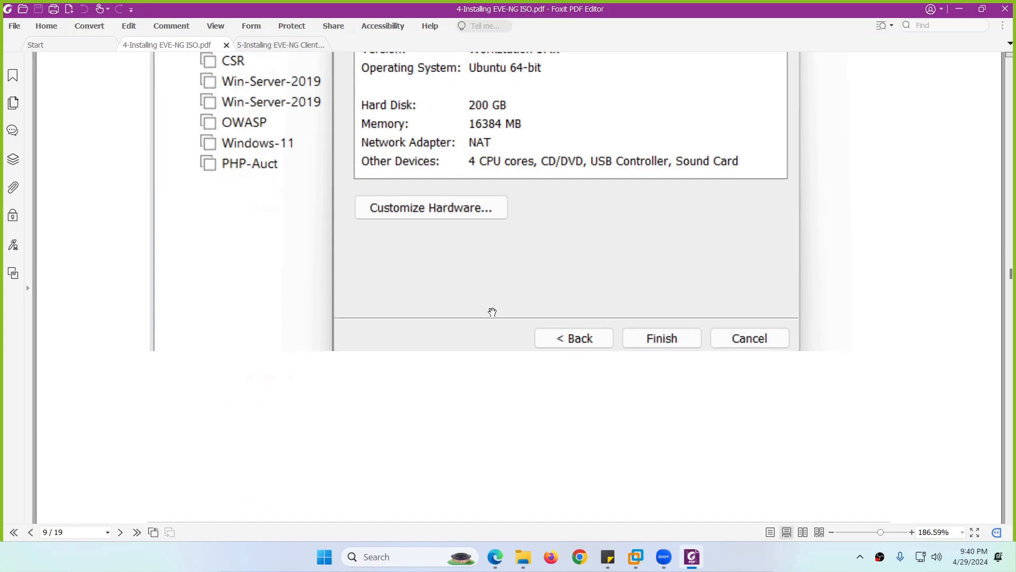
pyautogui.scroll(-12, 465, 314)
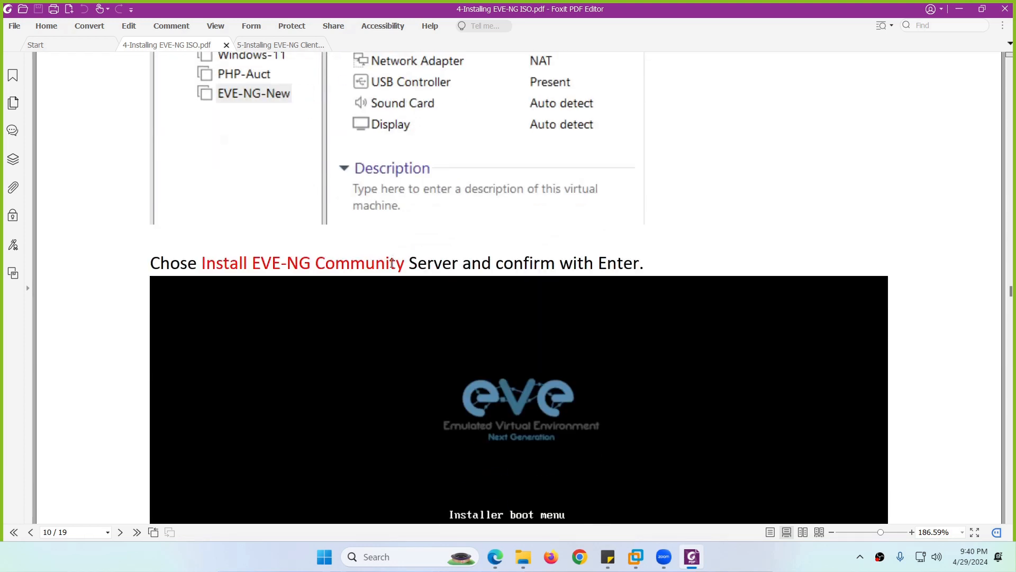
pyautogui.scroll(-12, 382, 265)
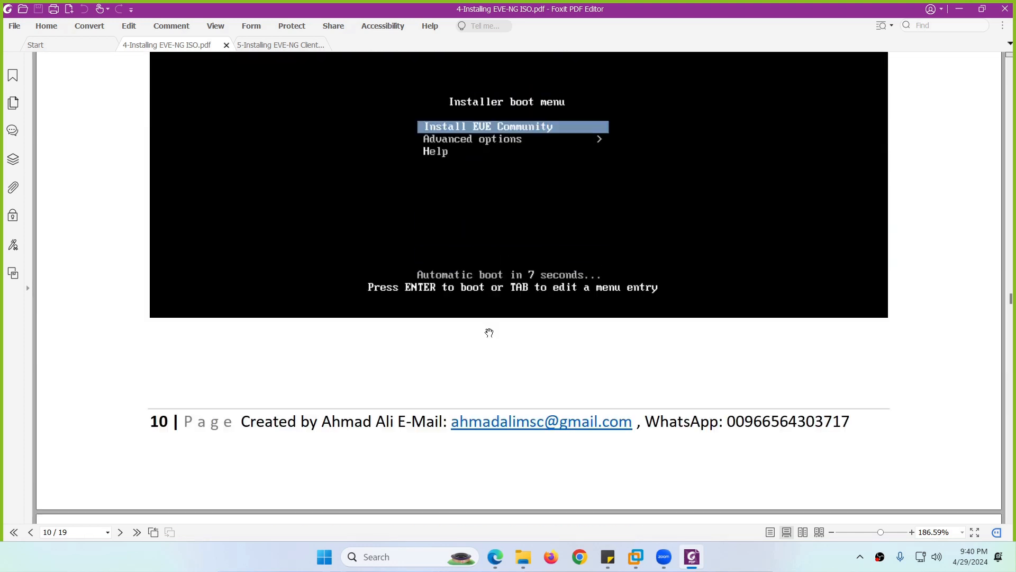
pyautogui.scroll(-2, 463, 331)
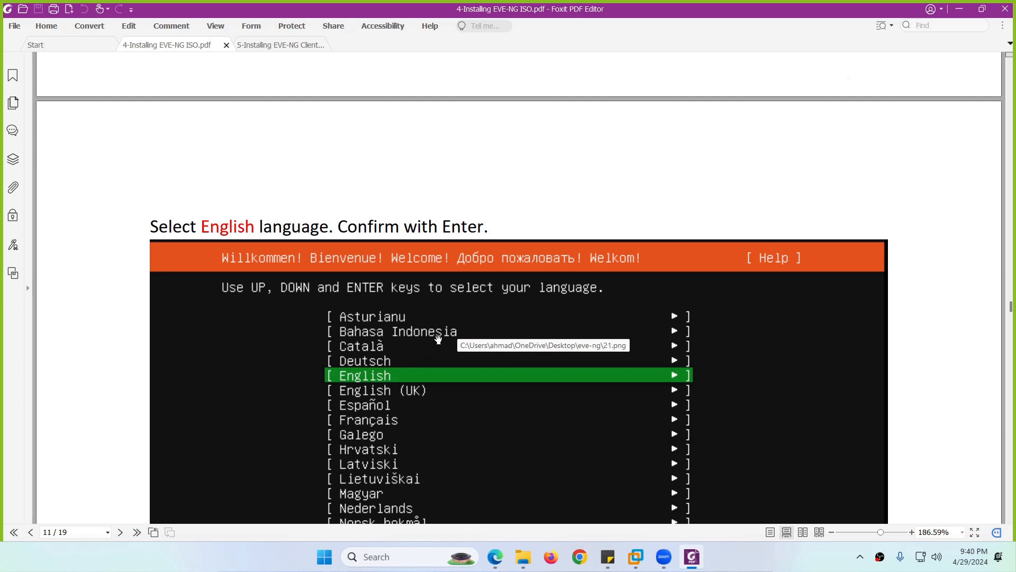
pyautogui.scroll(-8, 438, 339)
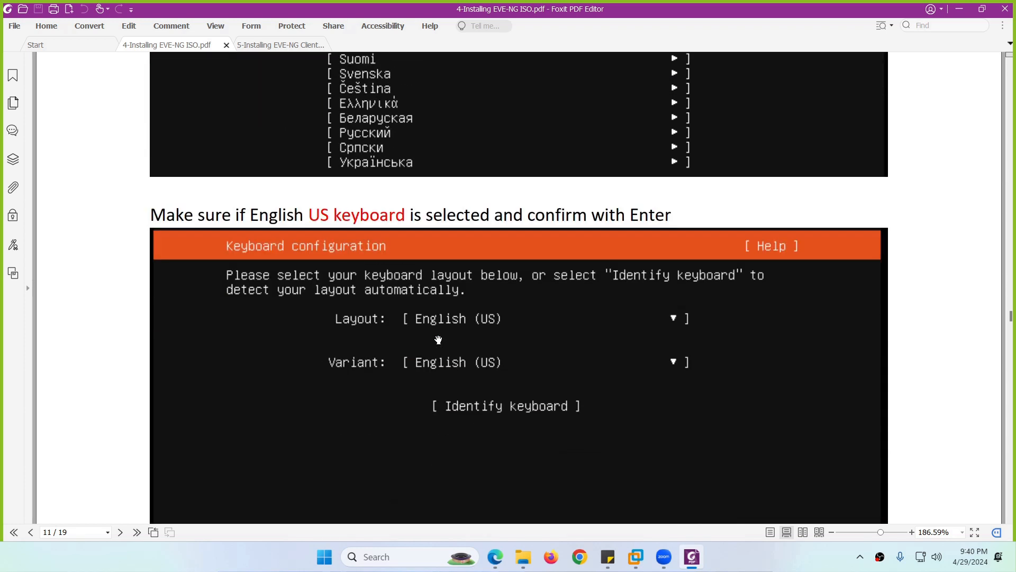
pyautogui.scroll(-1, 440, 315)
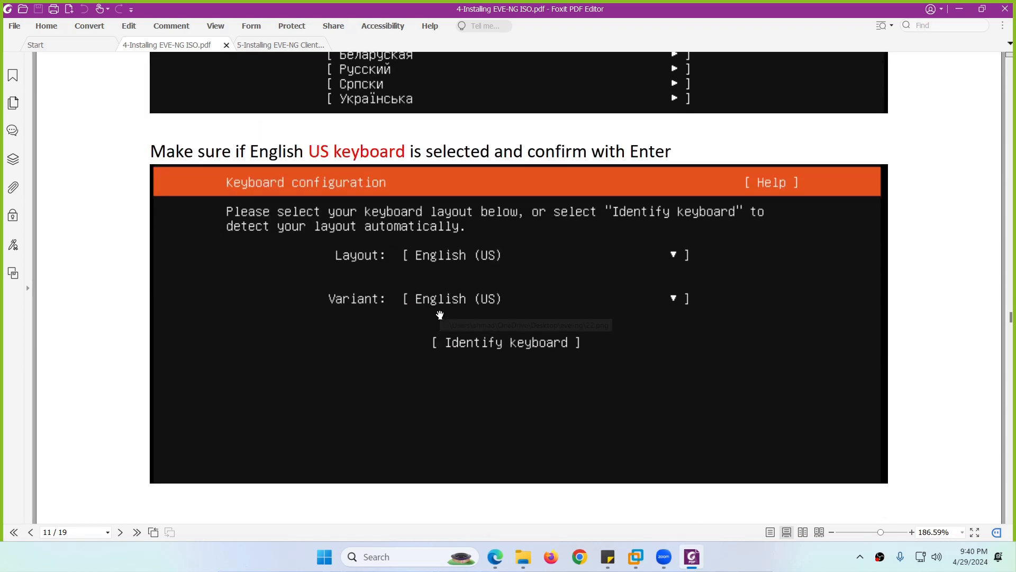
pyautogui.scroll(-3, 455, 299)
pyautogui.scroll(-9, 455, 300)
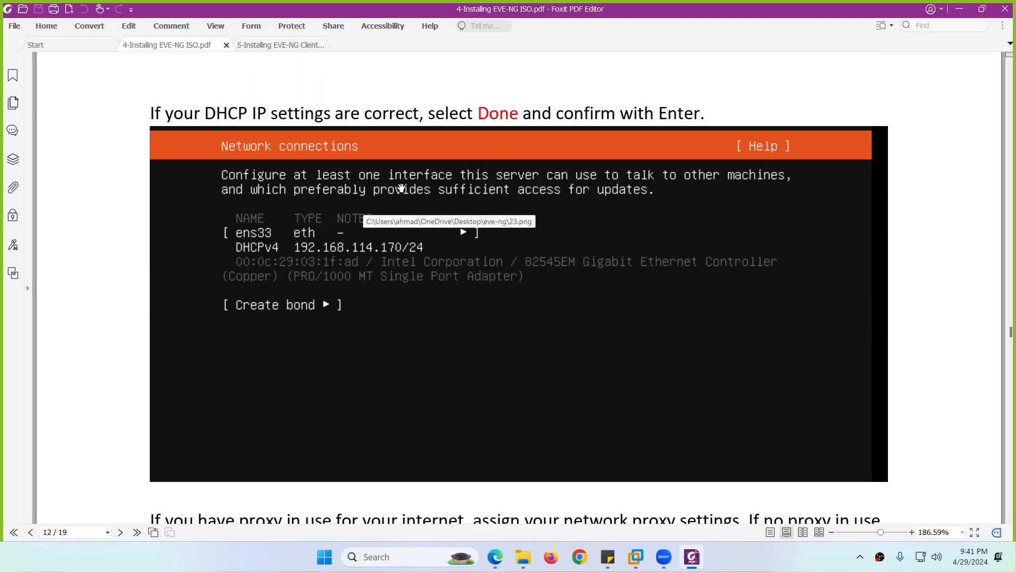
pyautogui.moveTo(477, 117); pyautogui.dragTo(515, 116)
pyautogui.scroll(-4, 390, 282)
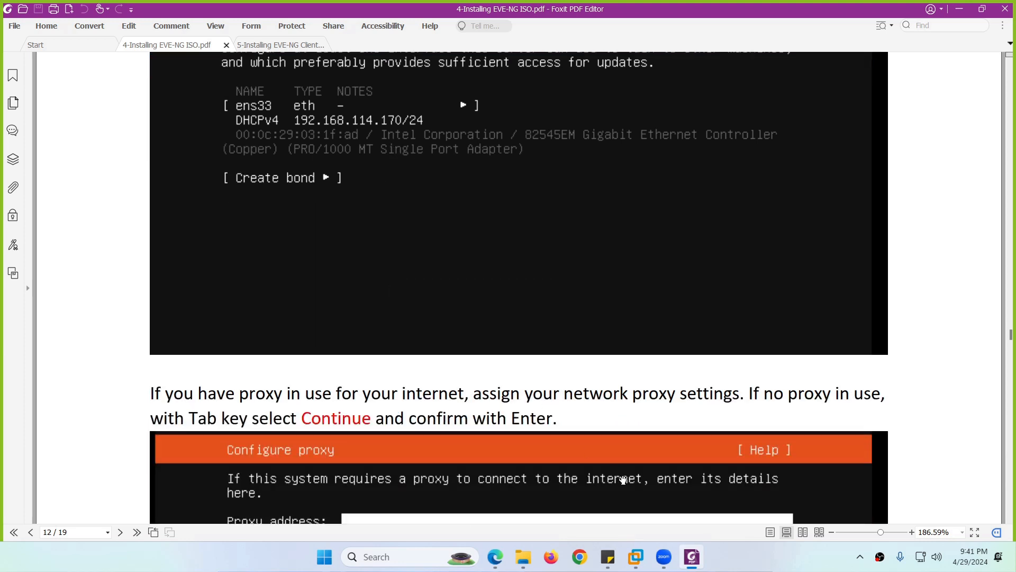
pyautogui.scroll(-1, 515, 416)
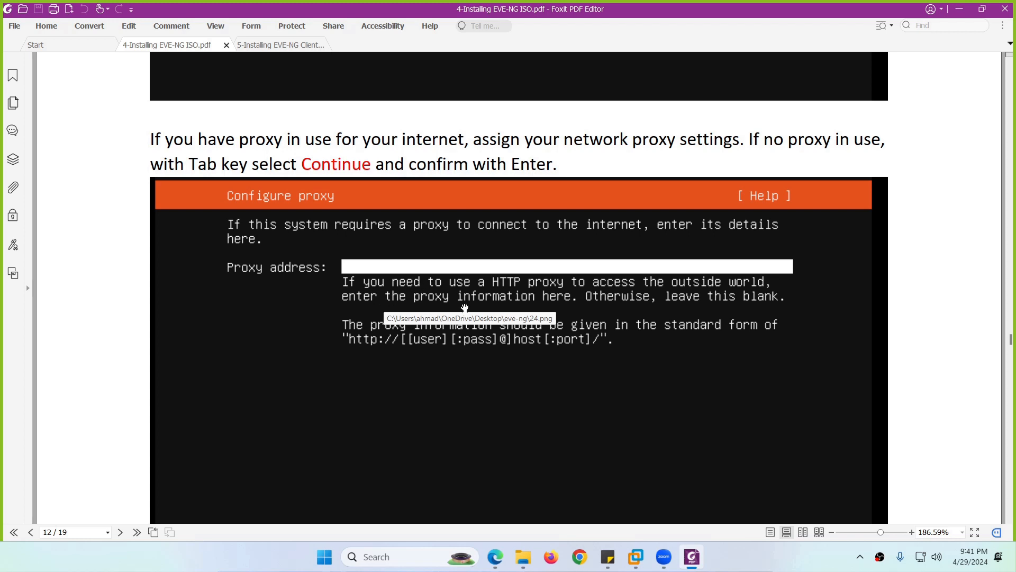
pyautogui.click(691, 556)
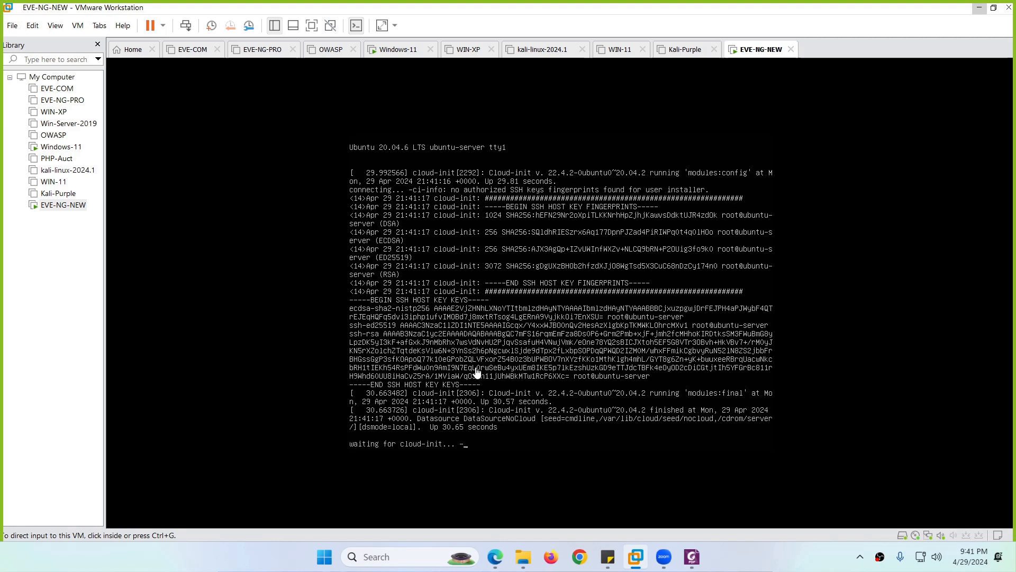
# Select English as the installer language and accept the English (US) keyboard layout and variant
pyautogui.click(453, 228)
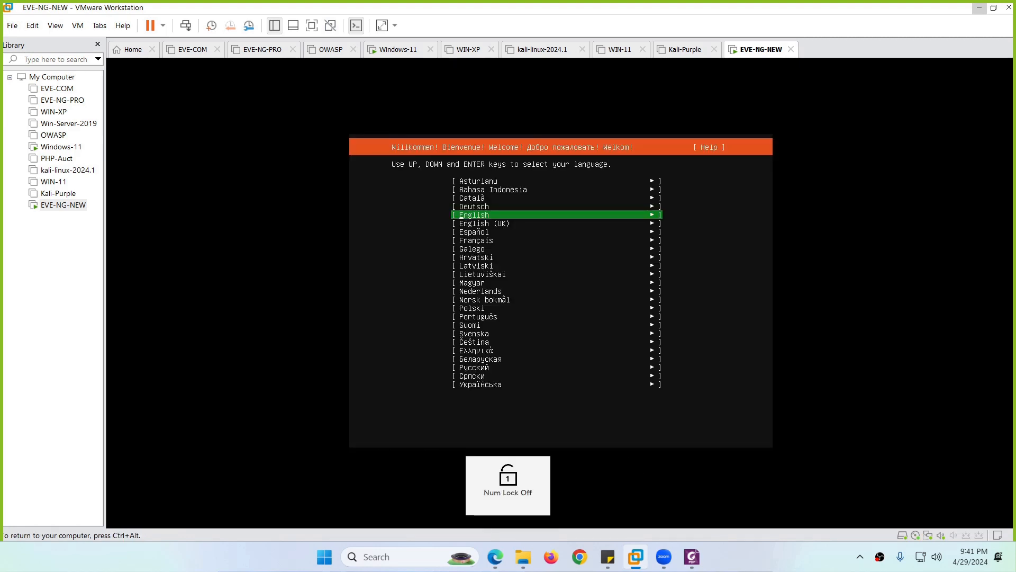
pyautogui.press('Return')
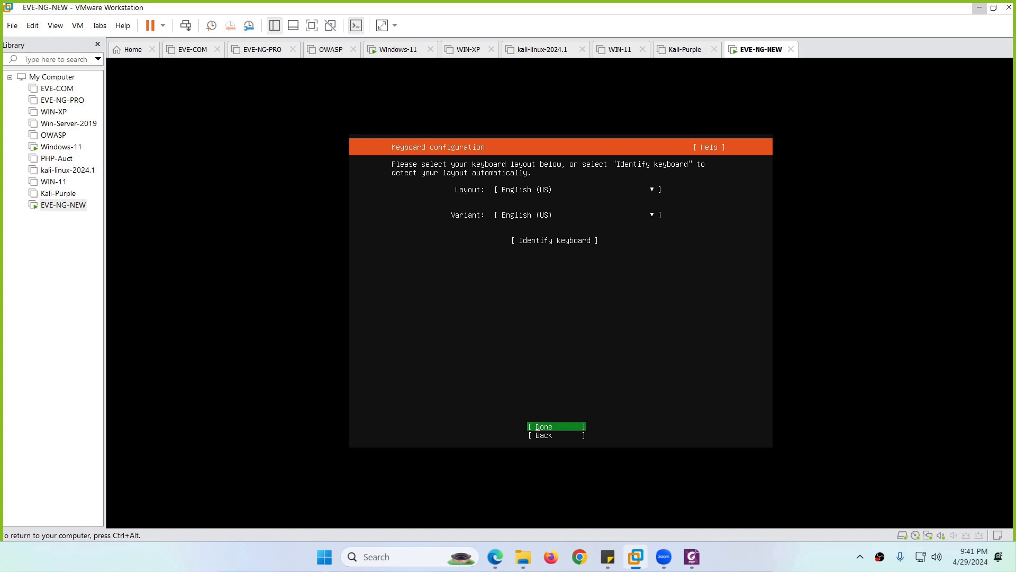
pyautogui.press('Return')
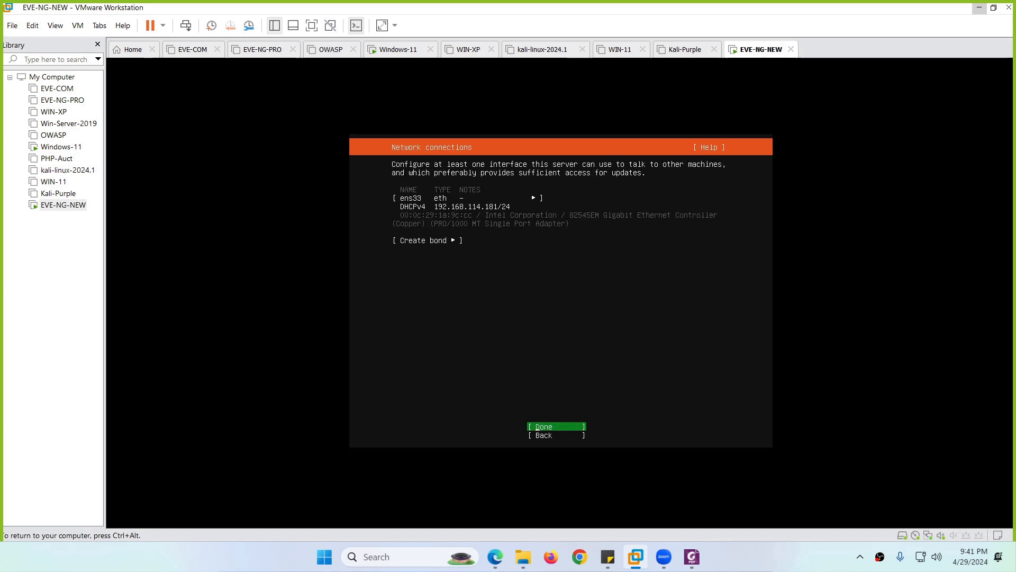
# Check the DHCP settings of the VMnet8 NAT network in the Virtual Network Editor and close it without changes
pyautogui.hotkey('ctrl', 'alt')
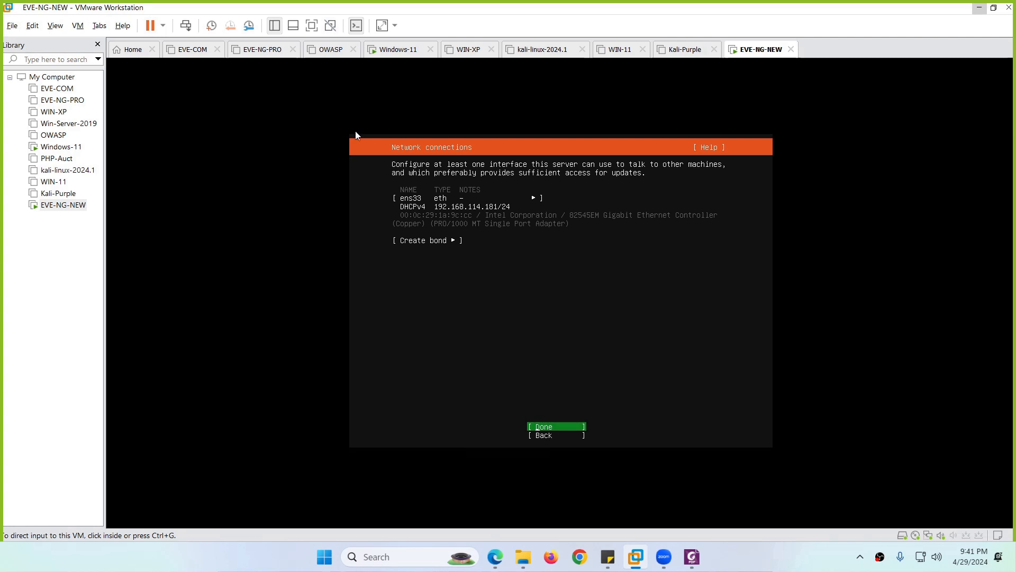
pyautogui.click(33, 26)
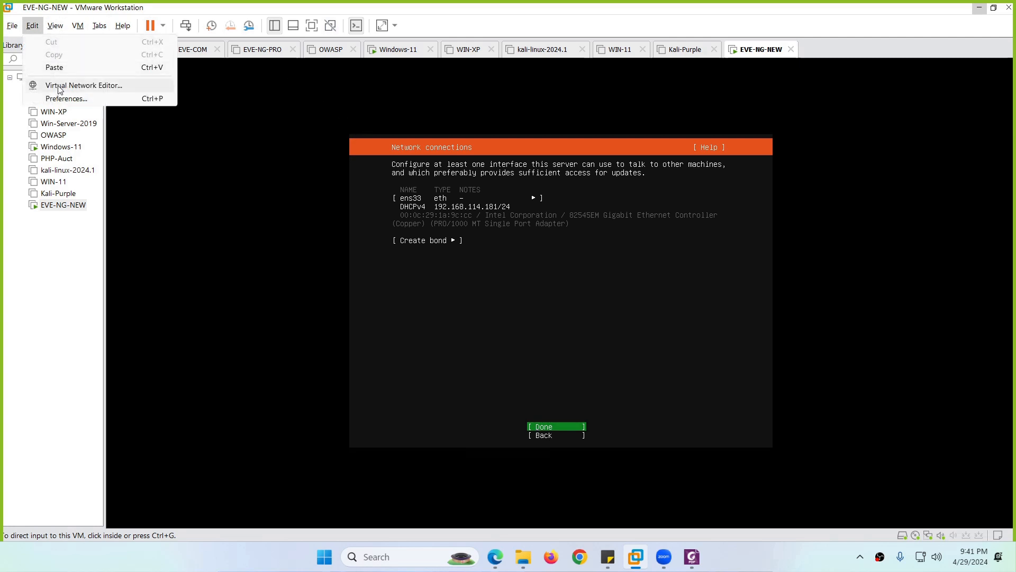
pyautogui.click(79, 85)
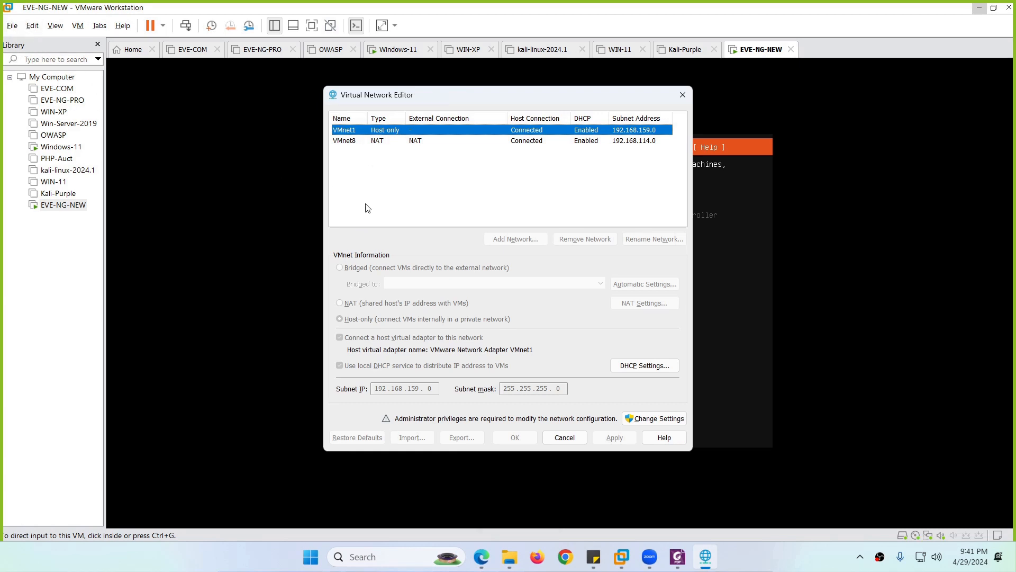
pyautogui.click(375, 142)
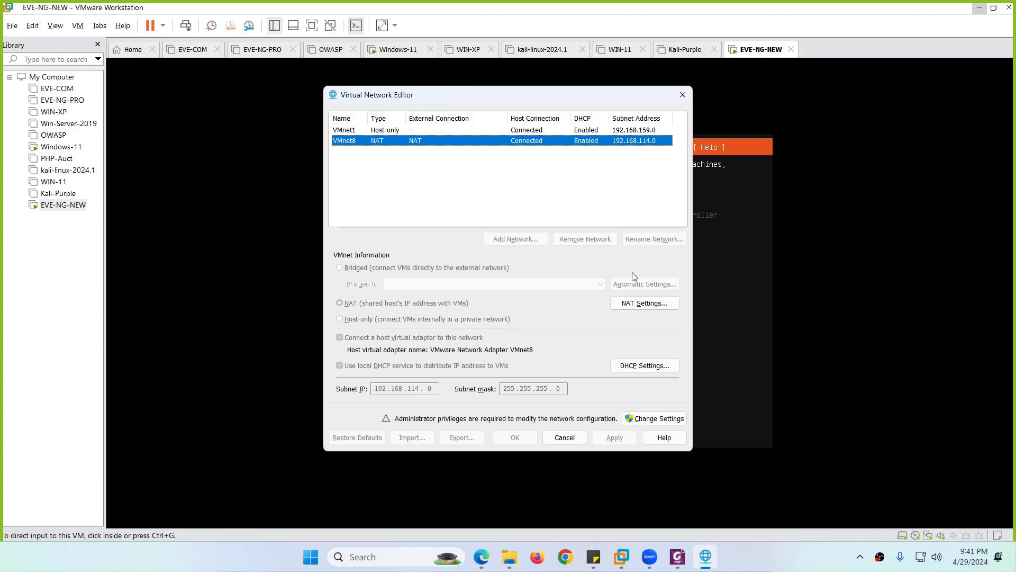
pyautogui.click(643, 365)
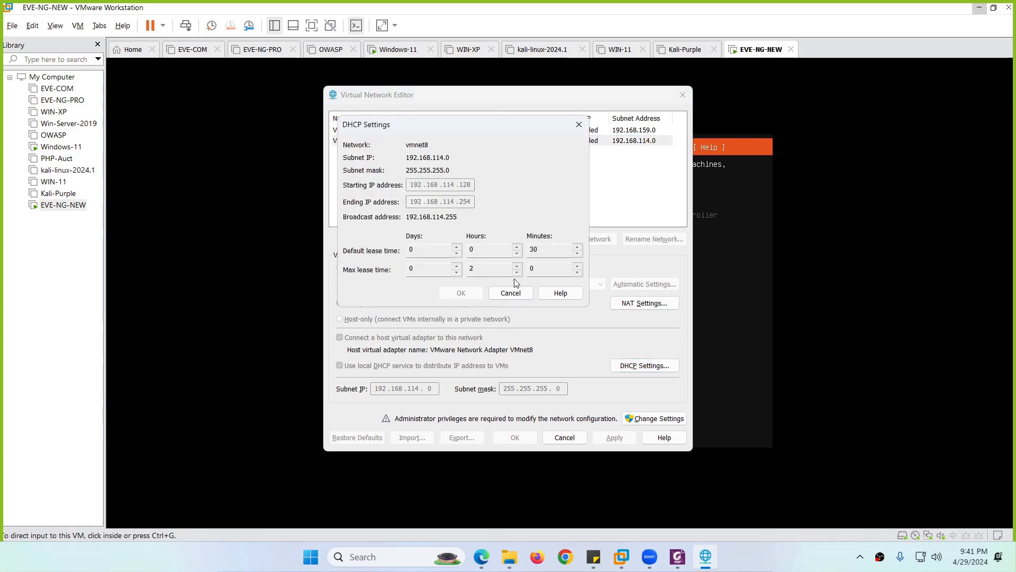
pyautogui.click(512, 293)
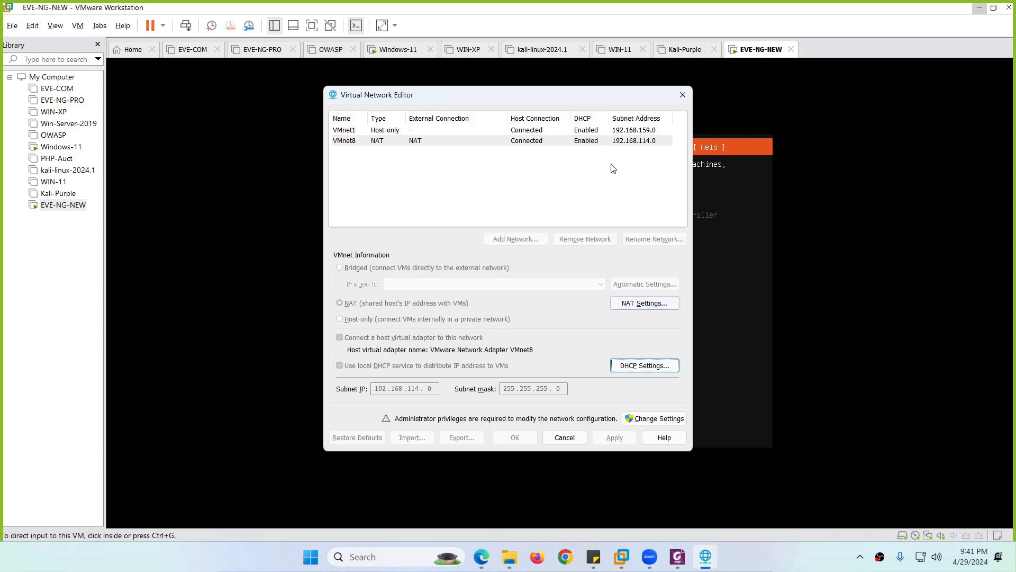
pyautogui.click(564, 437)
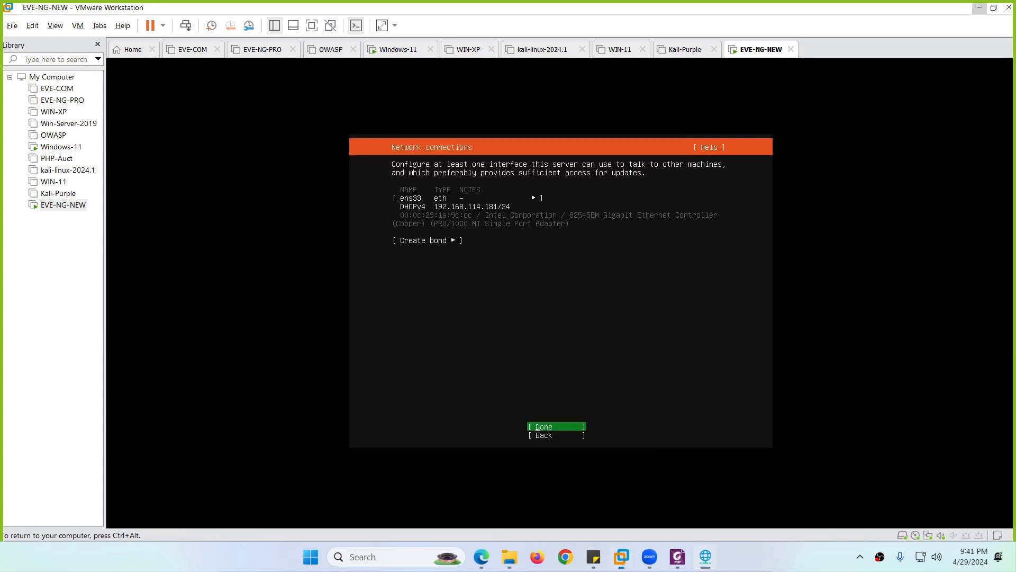
# Check the network adapter's connection type in the EVE-NG-NEW virtual machine settings and close them without changes
pyautogui.press('Num_Lock')
pyautogui.rightClick(760, 47)
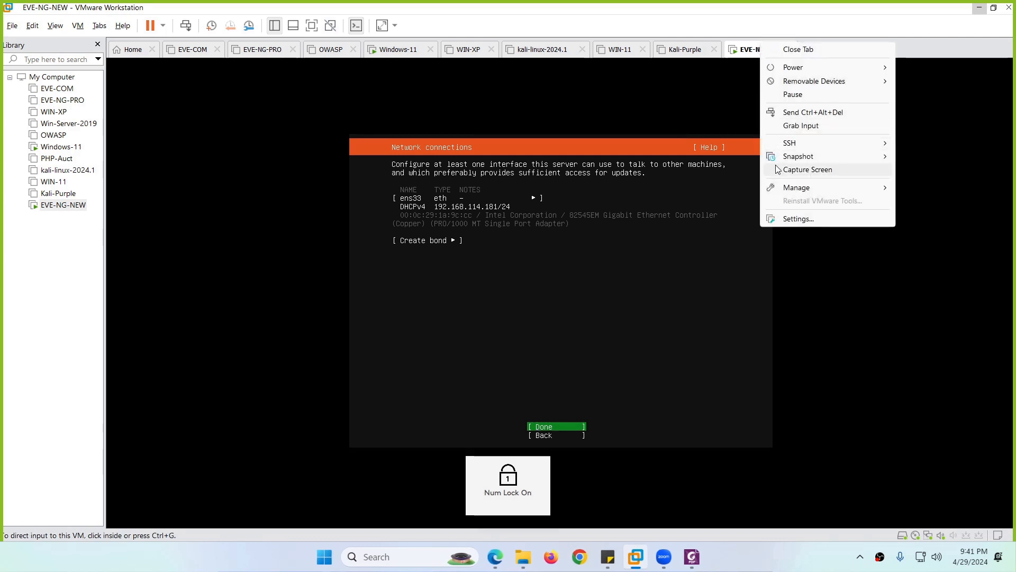
pyautogui.click(783, 218)
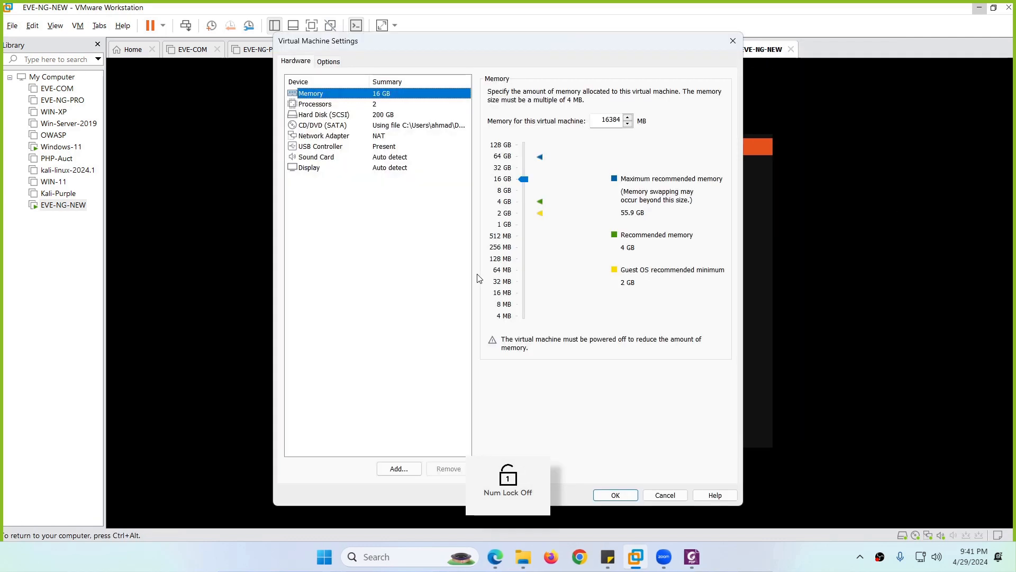
pyautogui.press('Num_Lock')
pyautogui.click(362, 137)
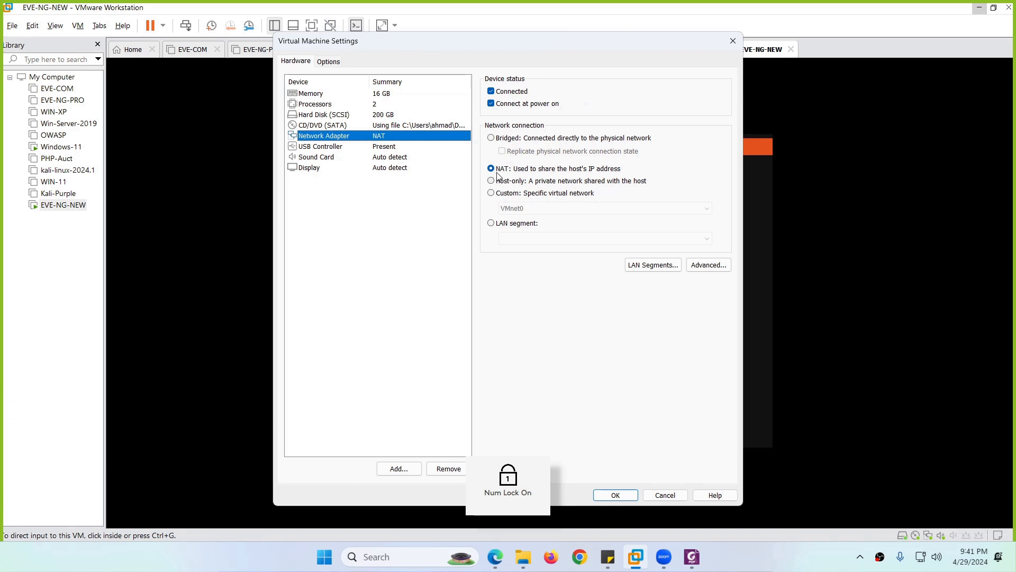
pyautogui.click(662, 495)
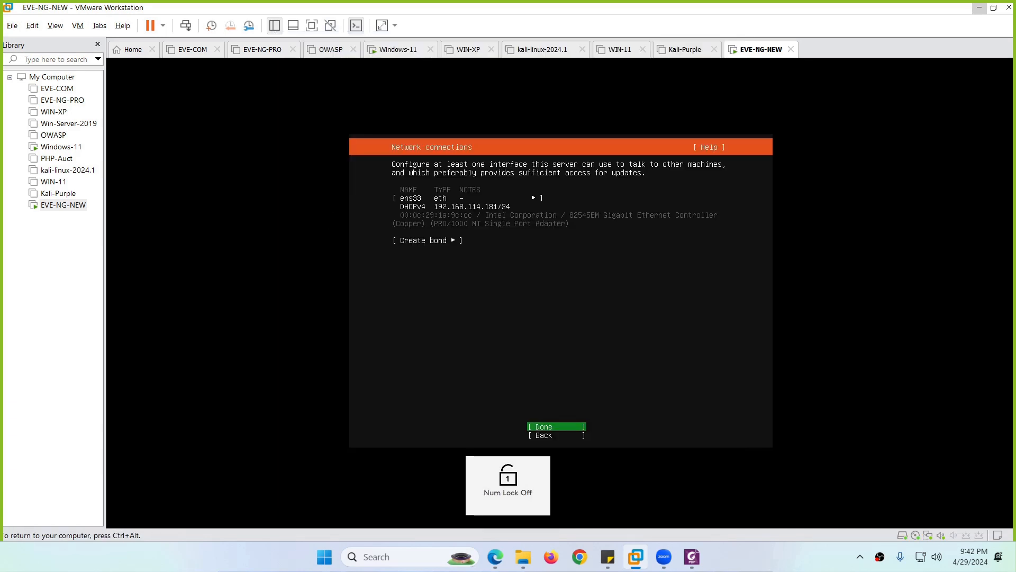
# Accept the installer's network connection settings and choose Continue on the destructive action confirmation to start installing the system
pyautogui.press('Return')
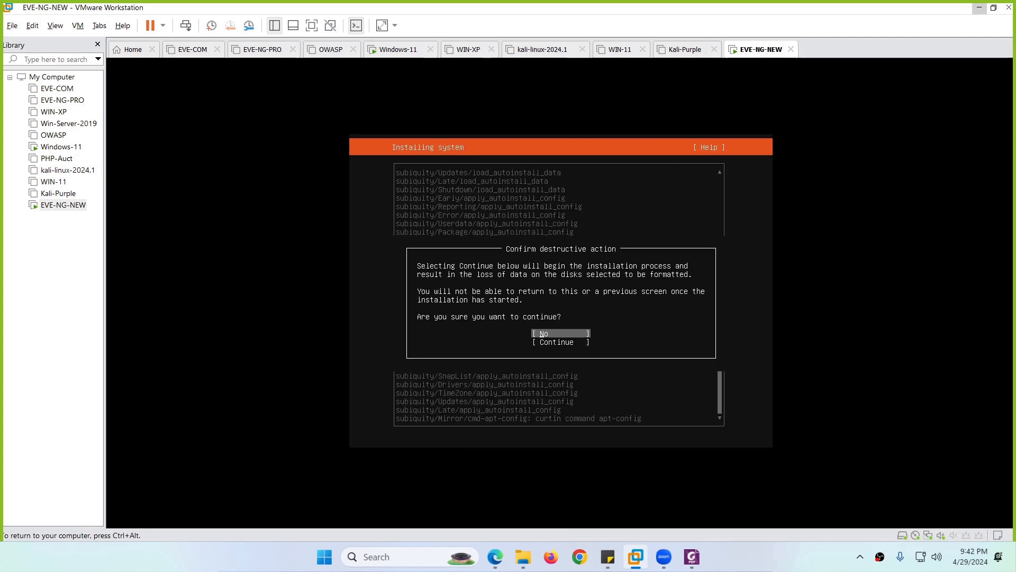
pyautogui.press('Down')
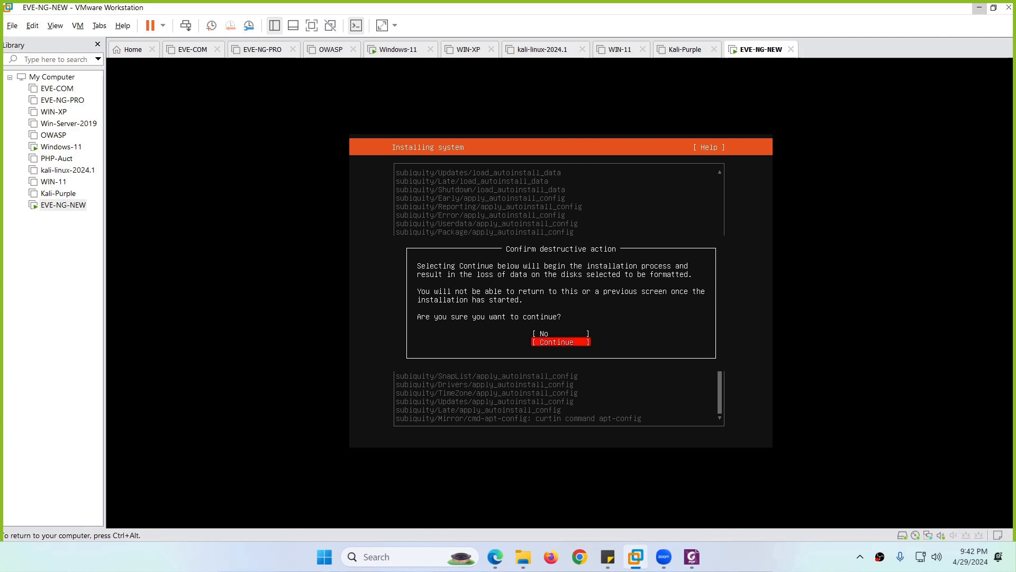
pyautogui.press('Return')
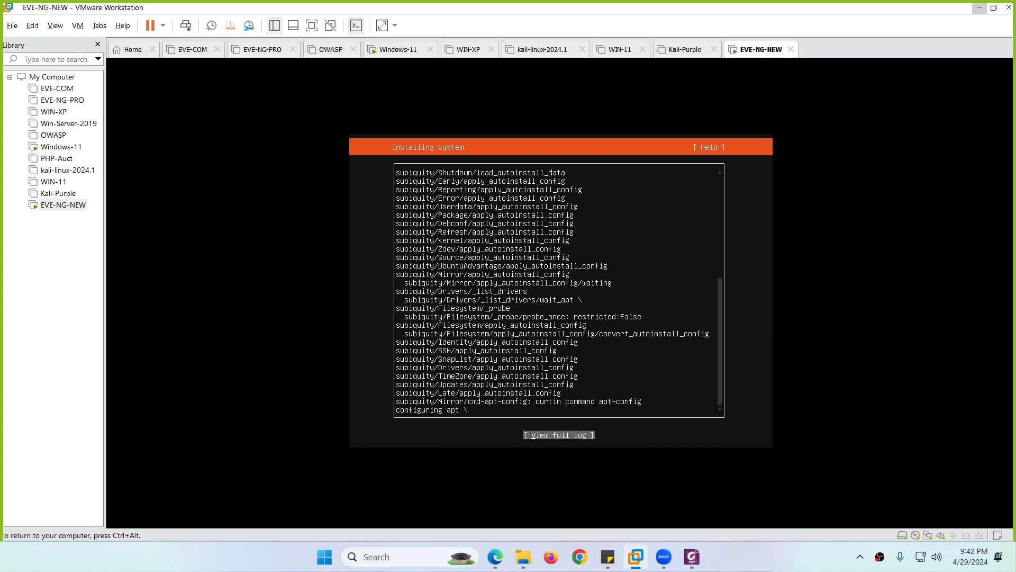
pyautogui.hotkey('ctrl', 'alt')
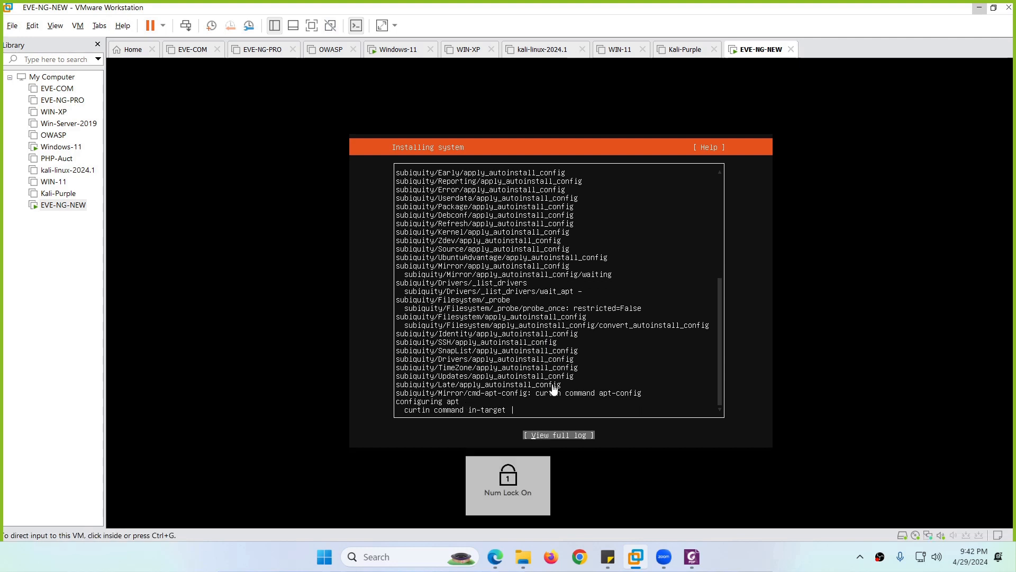
# Switch to the PDF guide and review its instructions on confirming the destructive action and rebooting after the Ubuntu installation
pyautogui.click(692, 560)
pyautogui.scroll(-1, 470, 339)
pyautogui.scroll(-15, 470, 339)
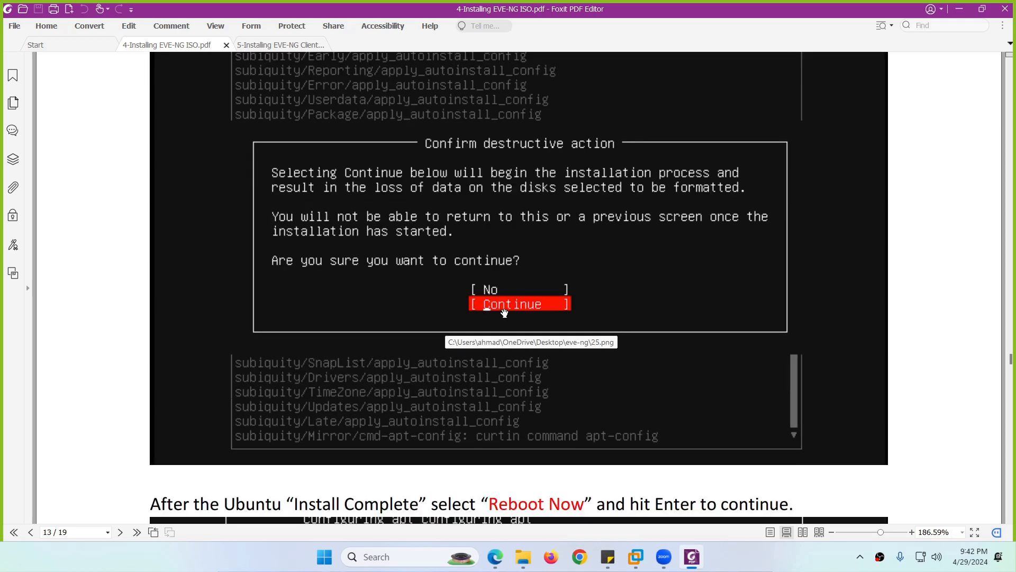
pyautogui.scroll(-10, 506, 312)
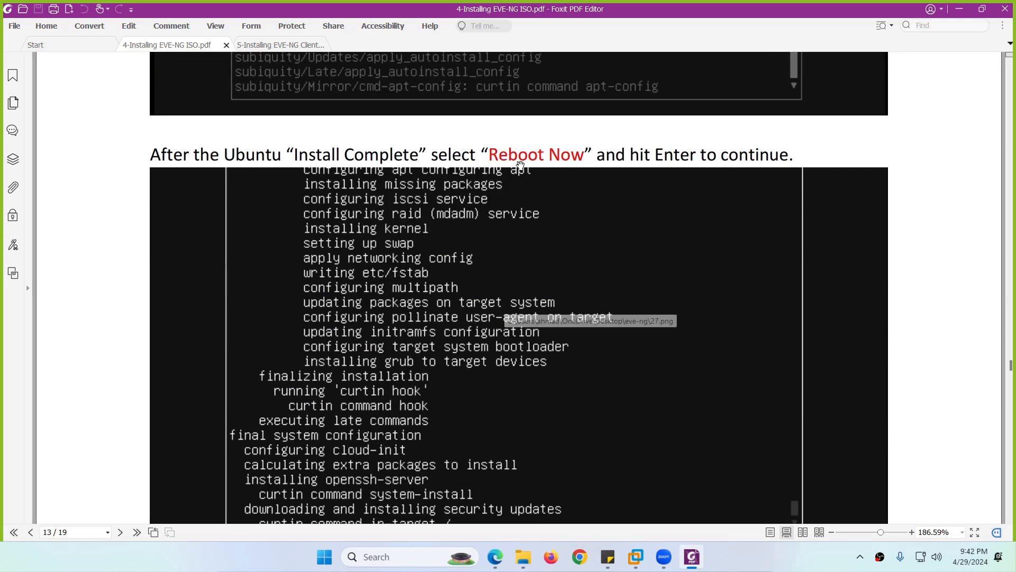
# Review the guide's instructions on rebooting, removing the CD/DVD ISO device and continuing from the EVE console
pyautogui.scroll(-7, 524, 232)
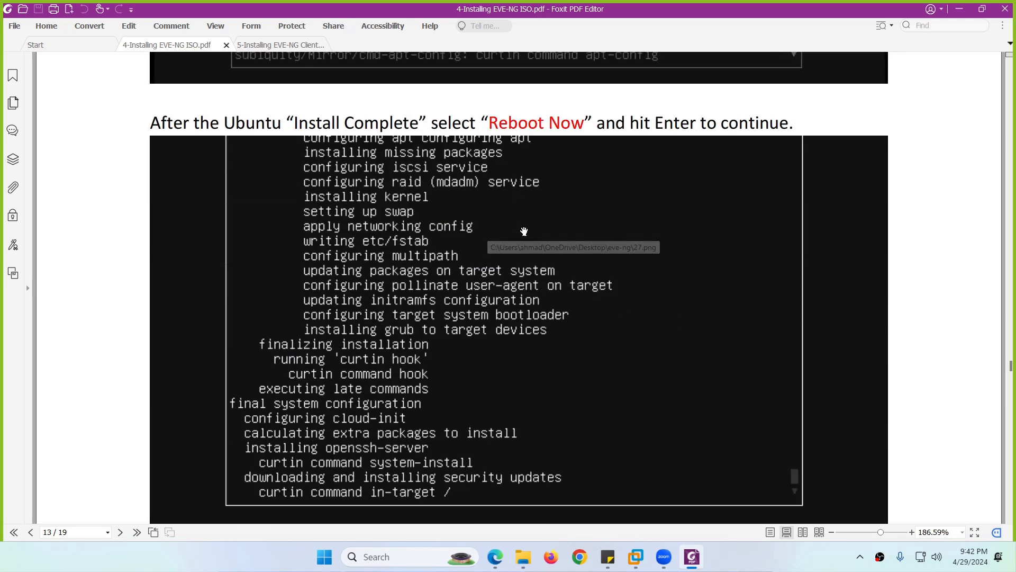
pyautogui.scroll(-7, 524, 268)
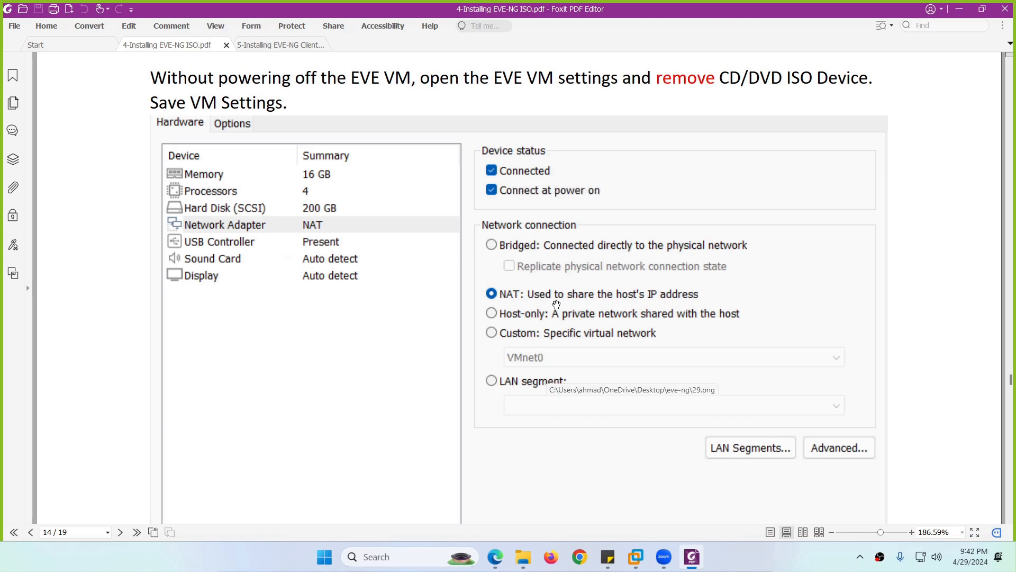
pyautogui.scroll(-10, 557, 305)
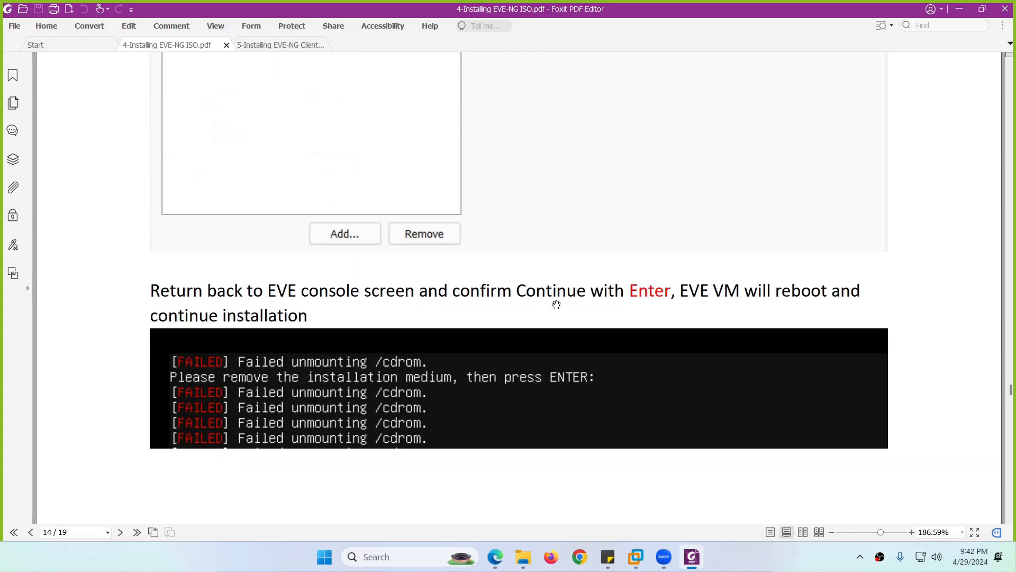
pyautogui.scroll(-3, 556, 288)
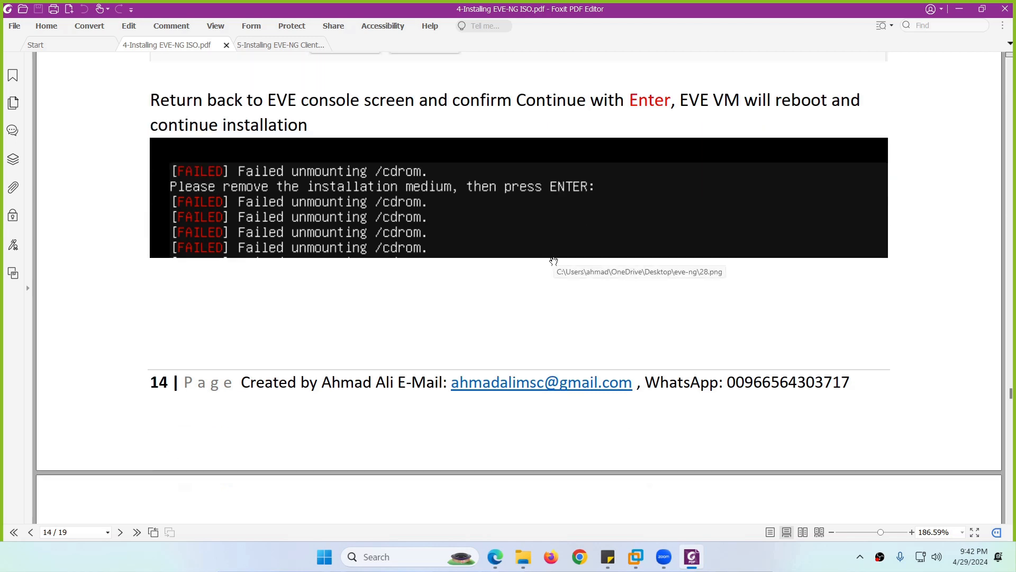
pyautogui.scroll(-12, 492, 243)
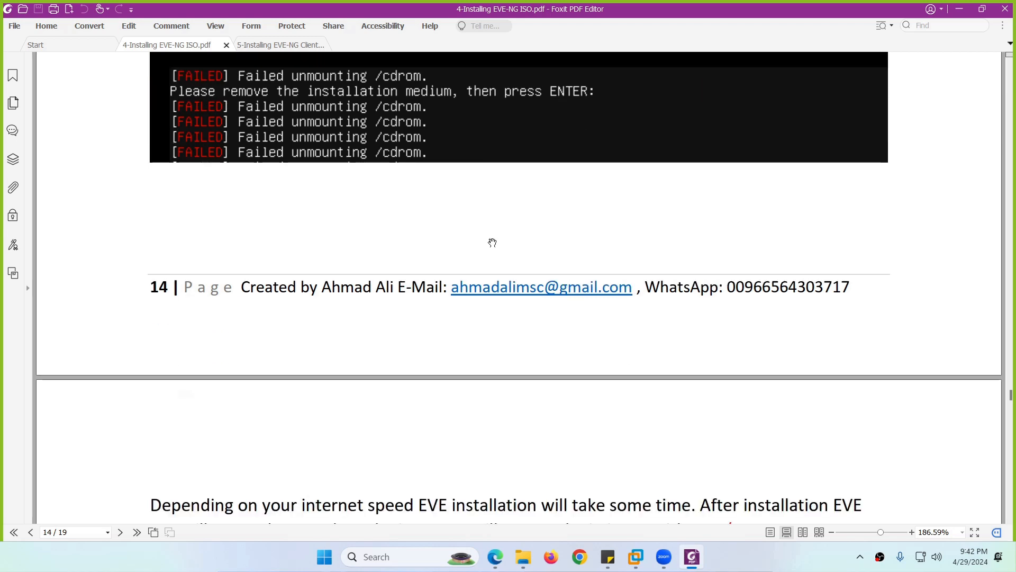
pyautogui.scroll(-1, 493, 243)
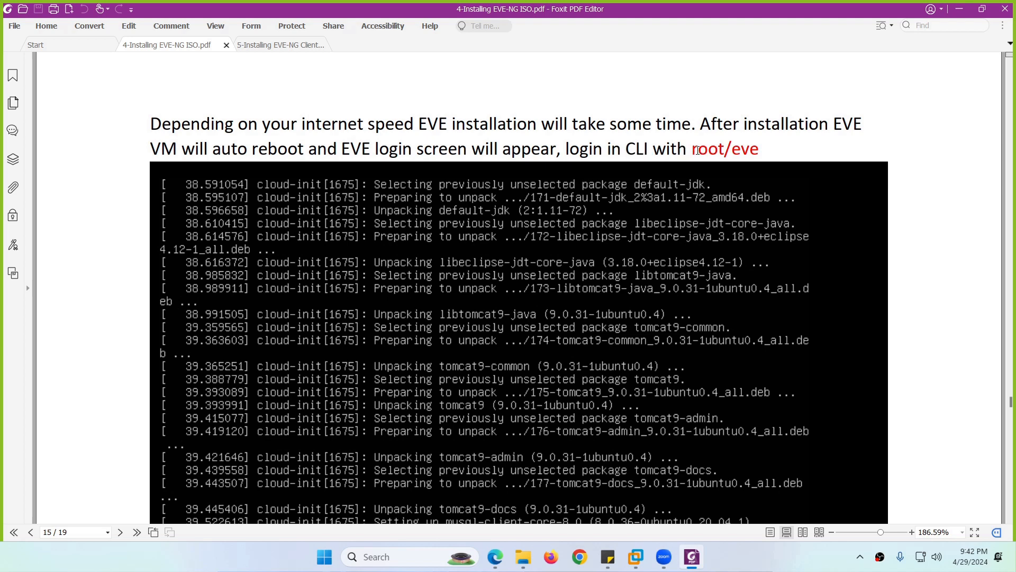
# Read the guide's sections on the post-installation CLI login and the root password setup
pyautogui.moveTo(693, 150); pyautogui.dragTo(760, 150)
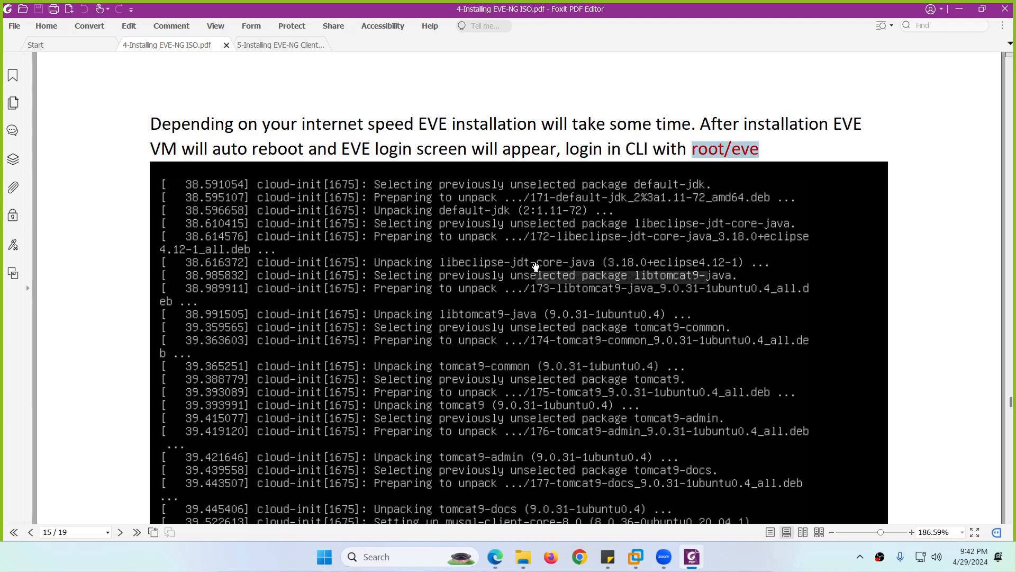
pyautogui.scroll(-3, 453, 285)
pyautogui.scroll(-3, 453, 286)
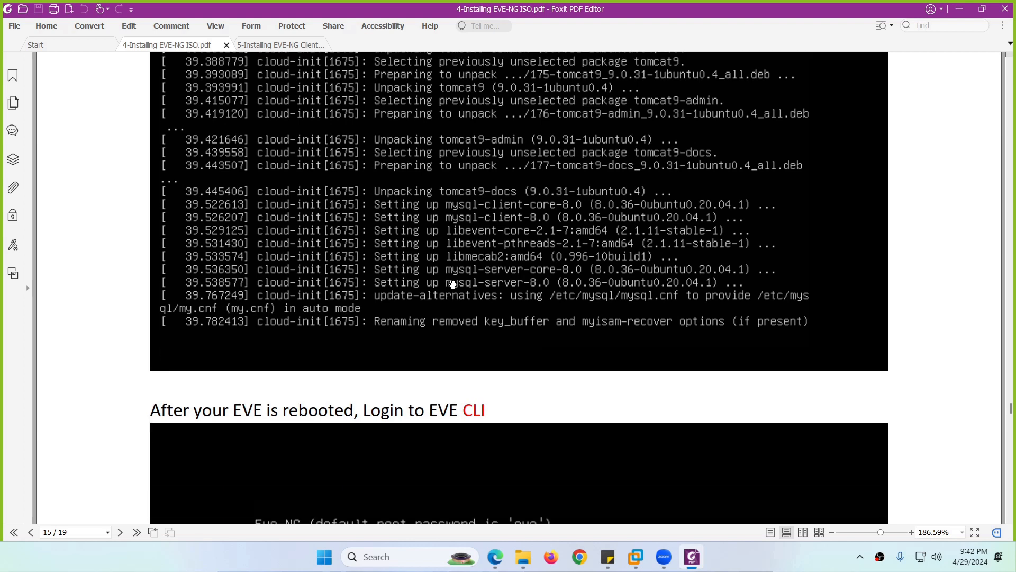
pyautogui.scroll(9, 453, 285)
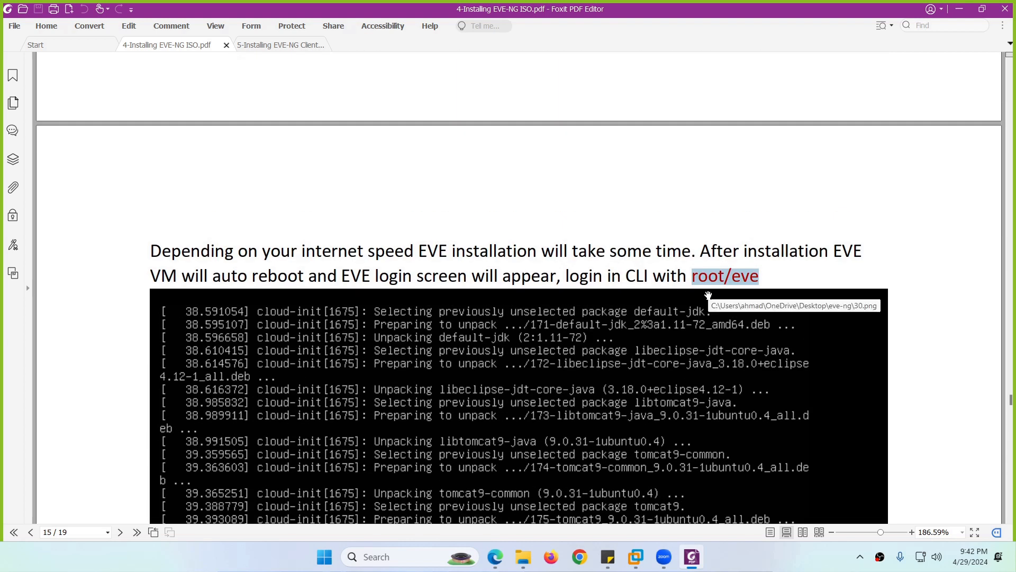
pyautogui.scroll(-6, 548, 281)
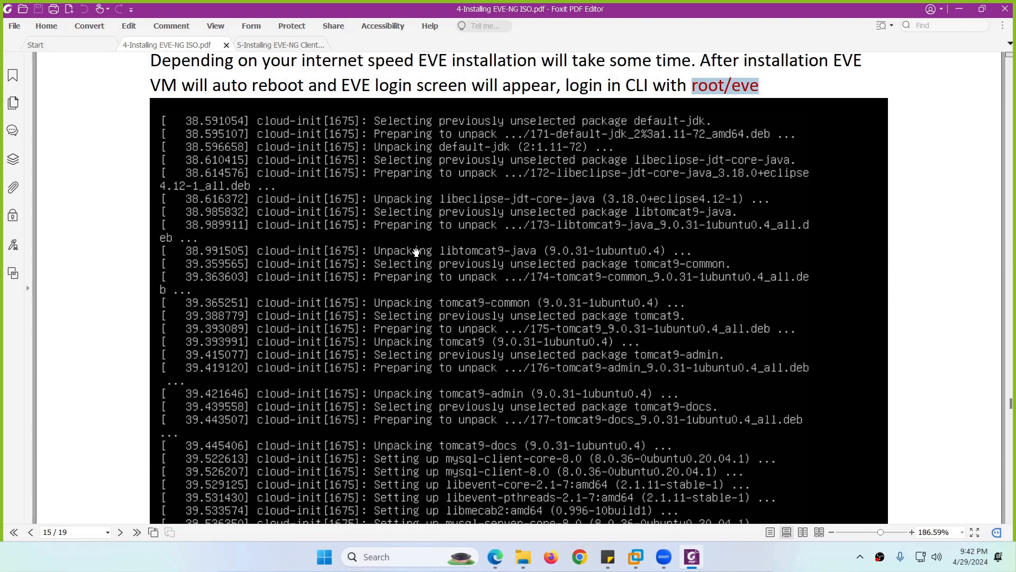
pyautogui.scroll(-6, 421, 249)
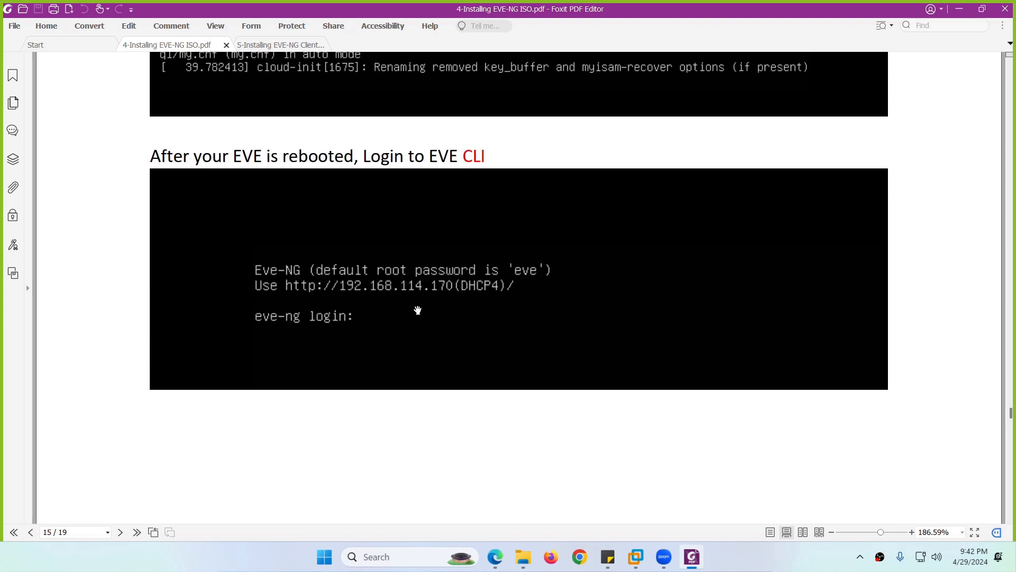
pyautogui.scroll(-7, 418, 297)
pyautogui.scroll(-5, 451, 305)
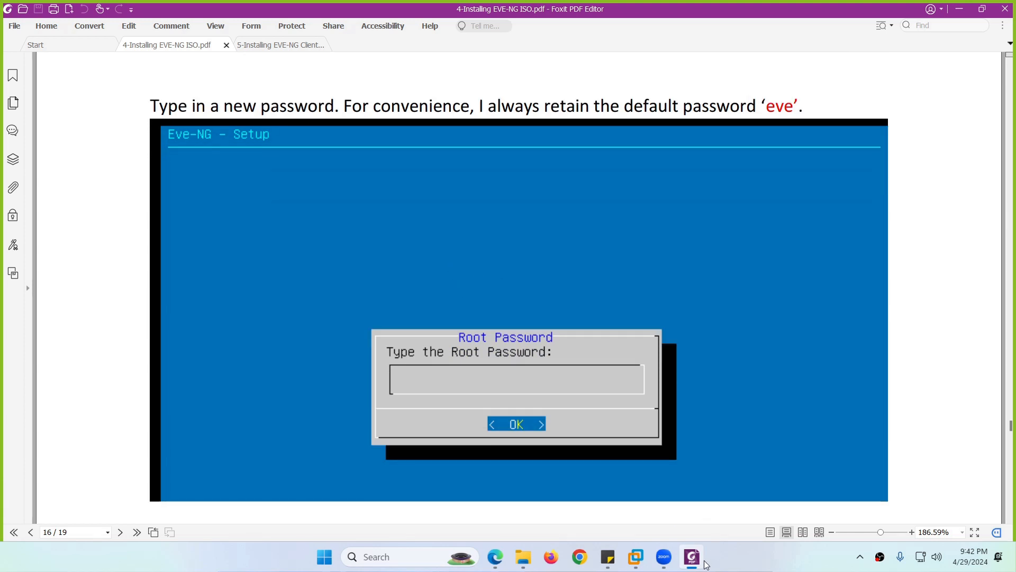
# Switch to VMware Workstation and choose Reboot Now in the EVE-NG-NEW installer, then release input from the virtual machine
pyautogui.click(636, 556)
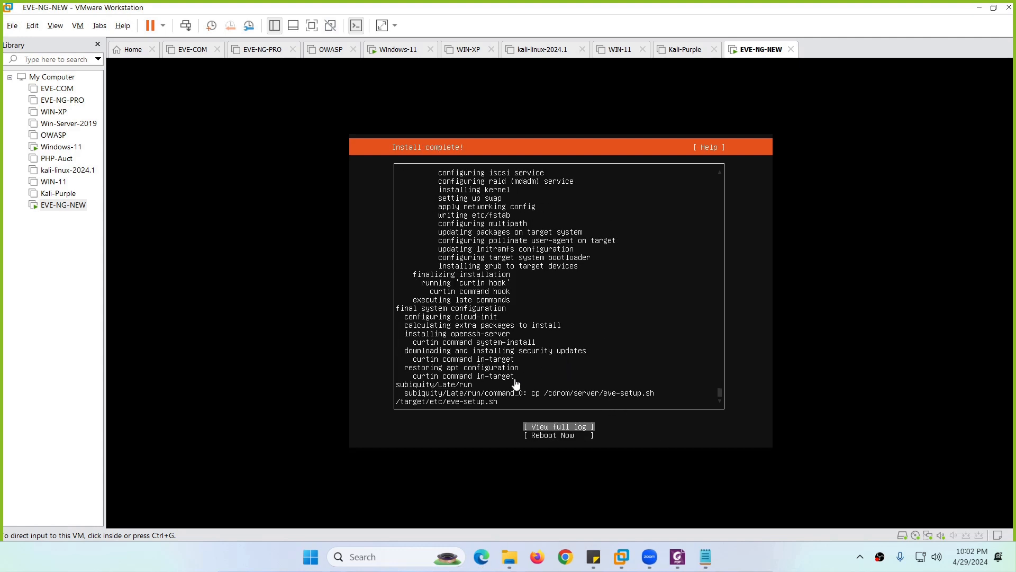
pyautogui.click(526, 414)
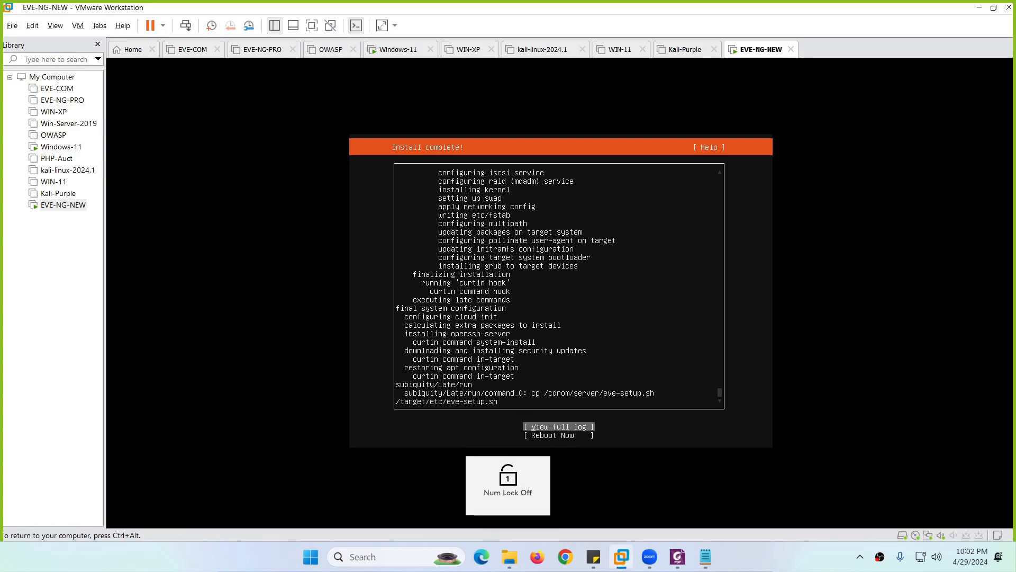
pyautogui.press('Down')
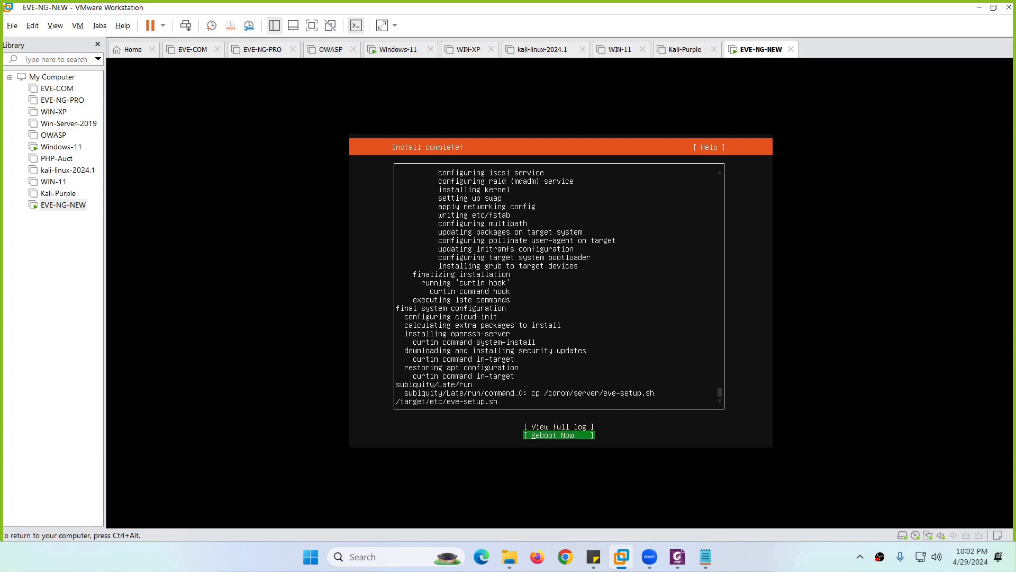
pyautogui.press('Return')
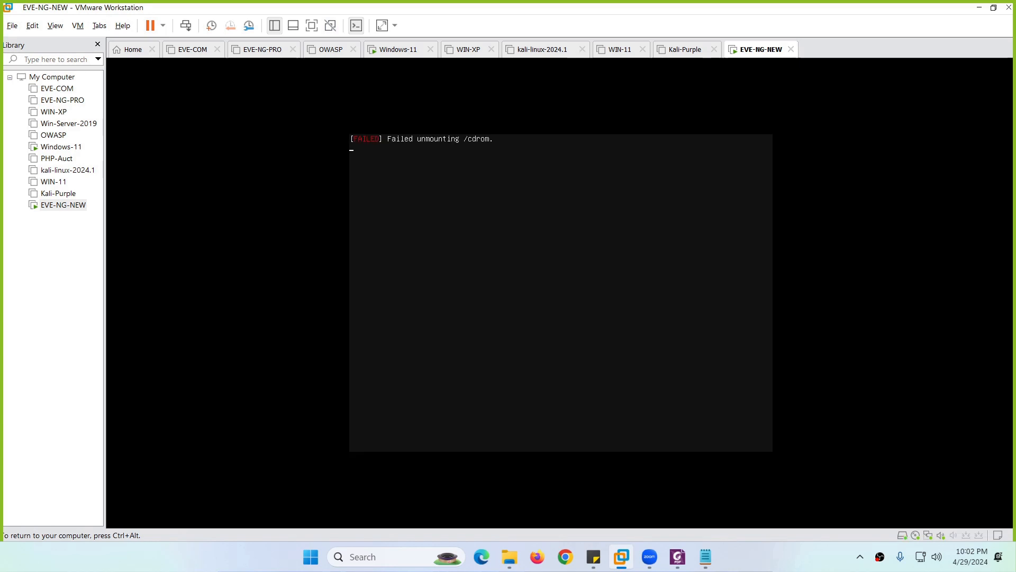
pyautogui.hotkey('ctrl', 'alt')
# Switch to the PDF guide and review the instruction to remove the CD/DVD ISO device without powering off the virtual machine
pyautogui.hotkey('alt', 'Tab')
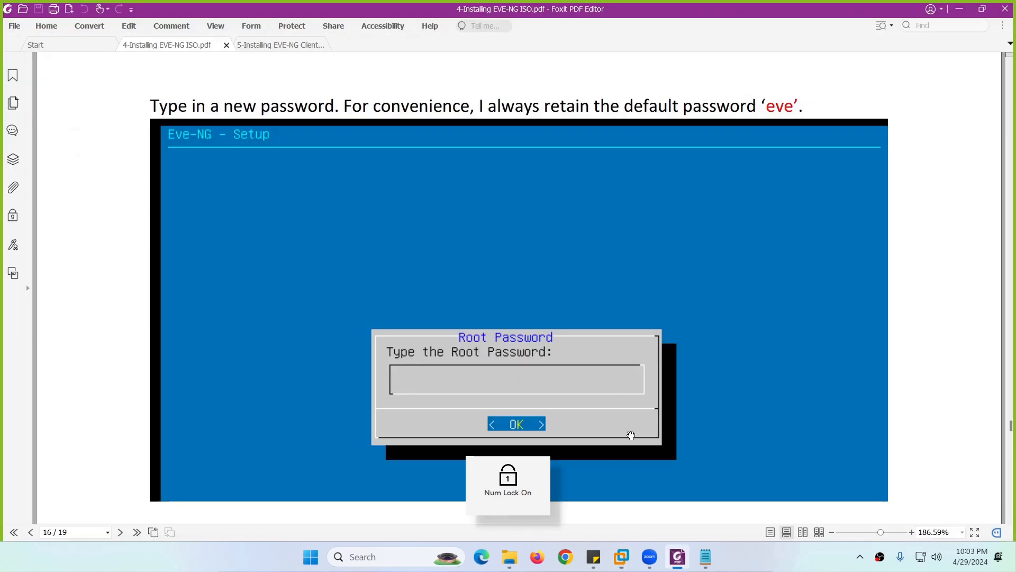
pyautogui.scroll(15, 560, 281)
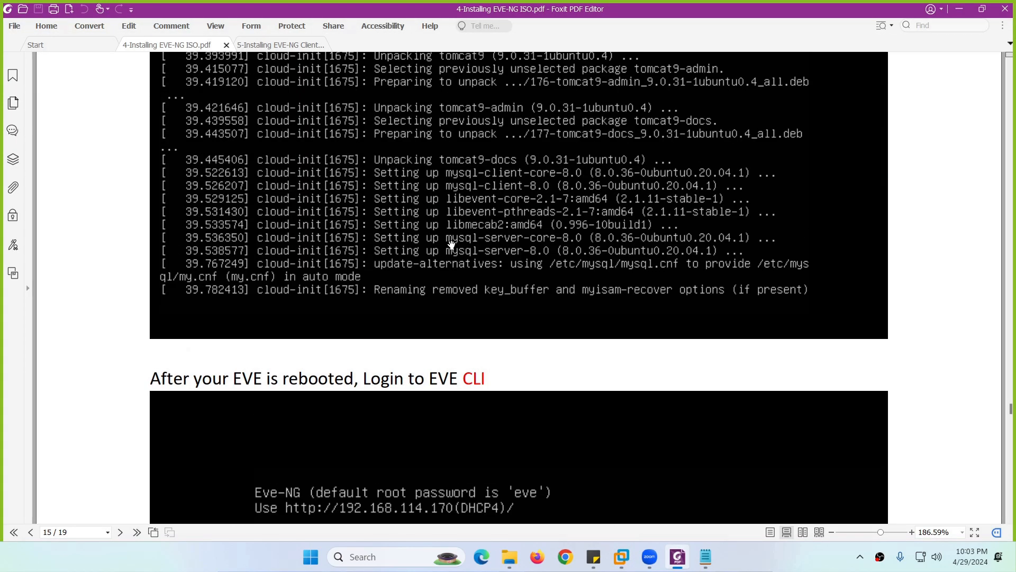
pyautogui.scroll(15, 451, 245)
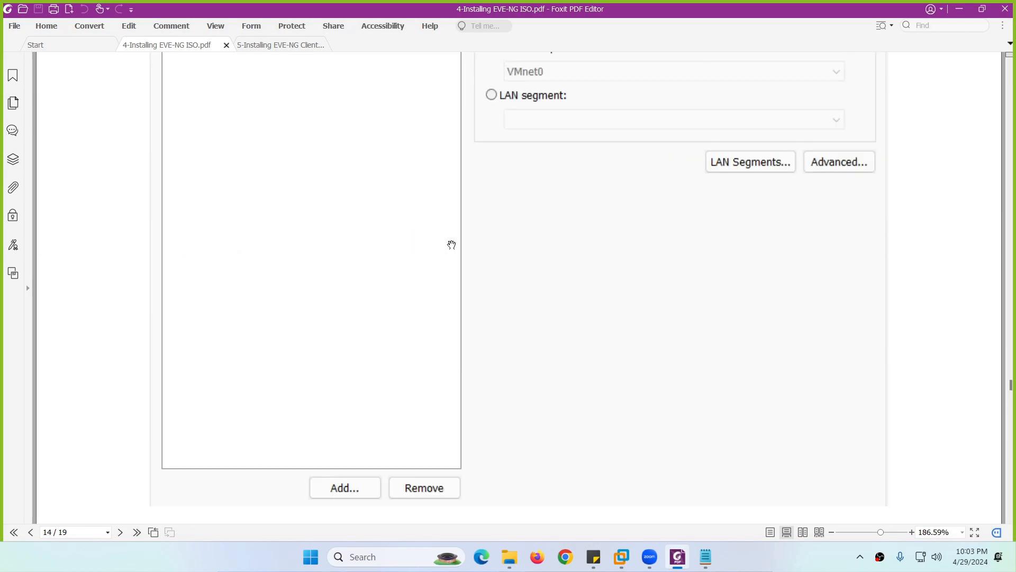
pyautogui.scroll(15, 451, 244)
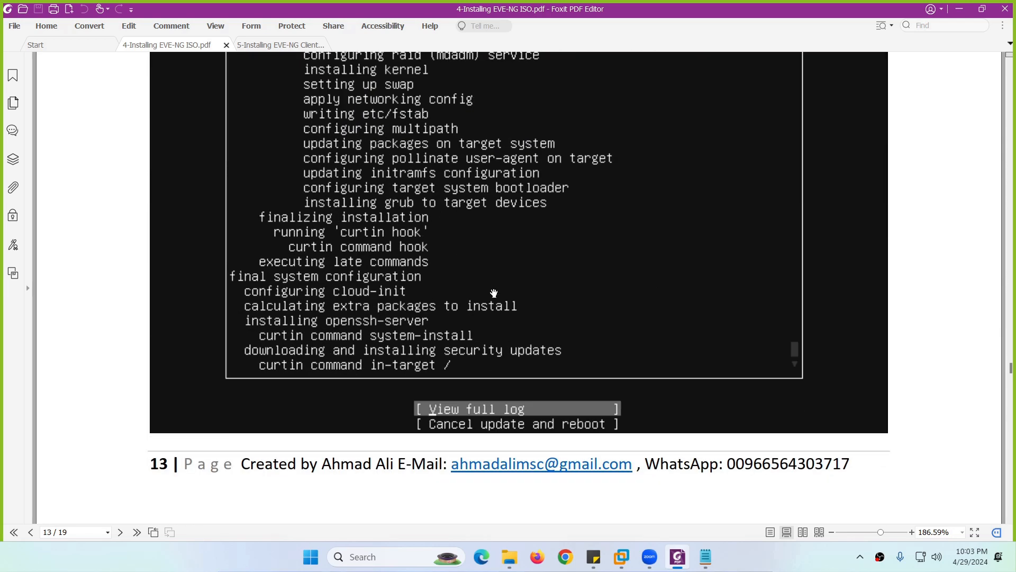
pyautogui.scroll(-3, 527, 360)
pyautogui.scroll(6, 479, 317)
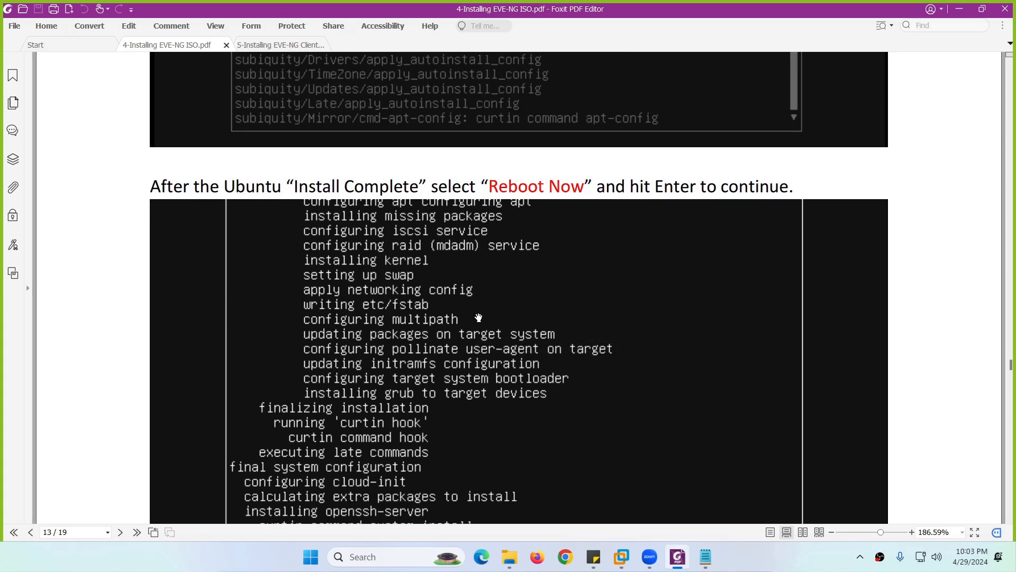
pyautogui.scroll(-10, 478, 318)
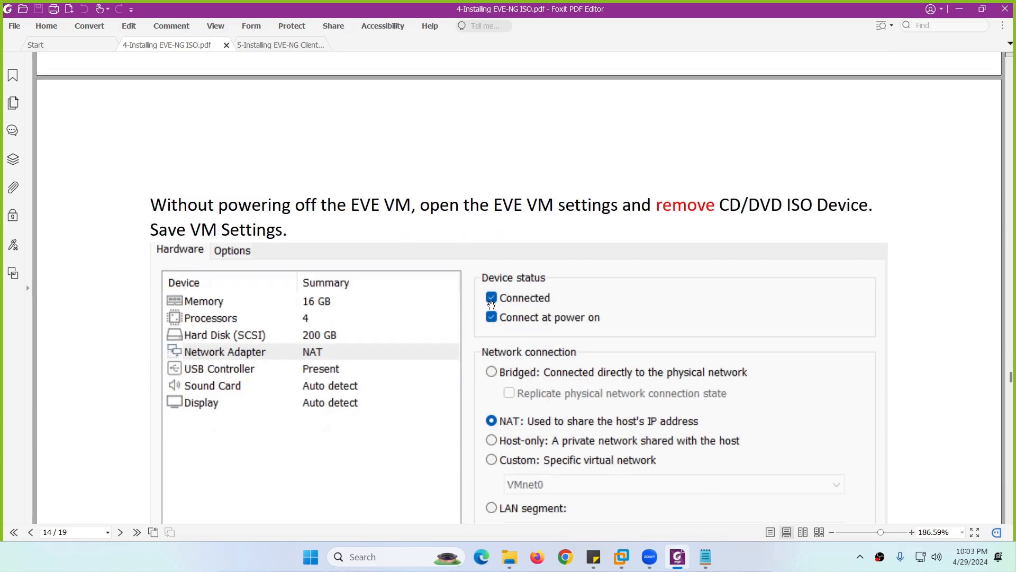
pyautogui.scroll(-2, 491, 304)
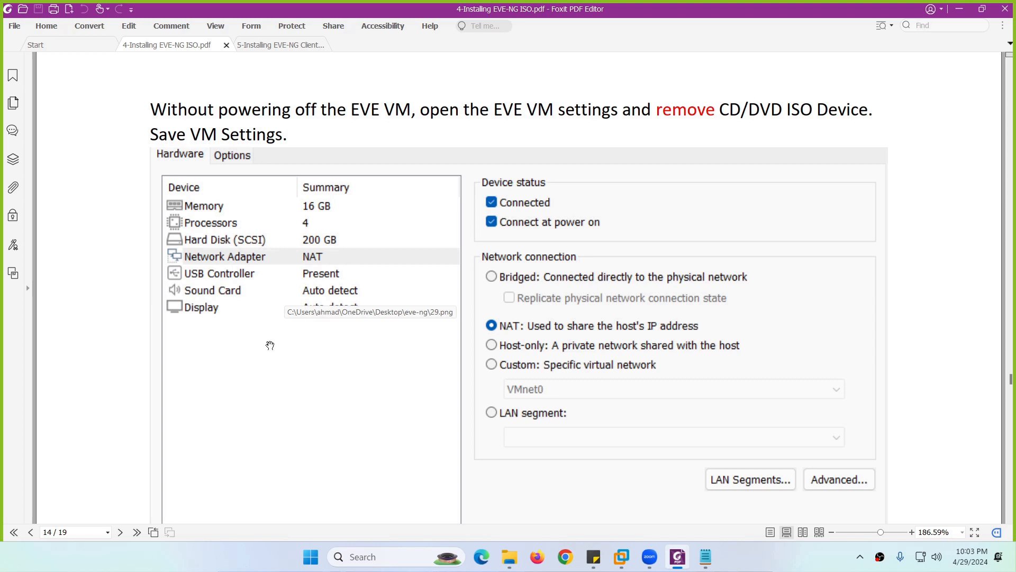
# Switch to VMware Workstation, remove the CD/DVD (SATA) device from the EVE-NG-NEW virtual machine and save its settings
pyautogui.click(679, 558)
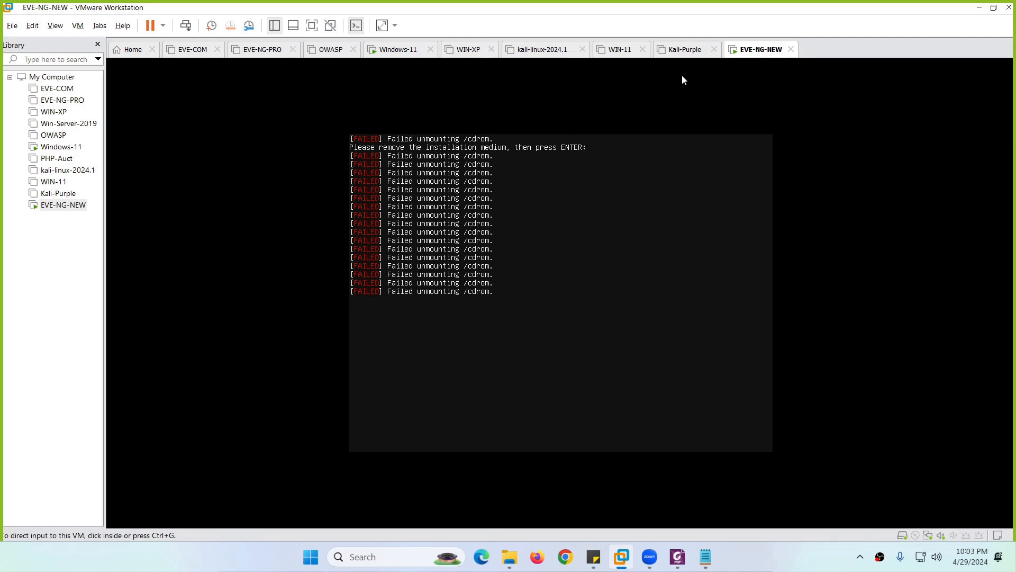
pyautogui.rightClick(761, 51)
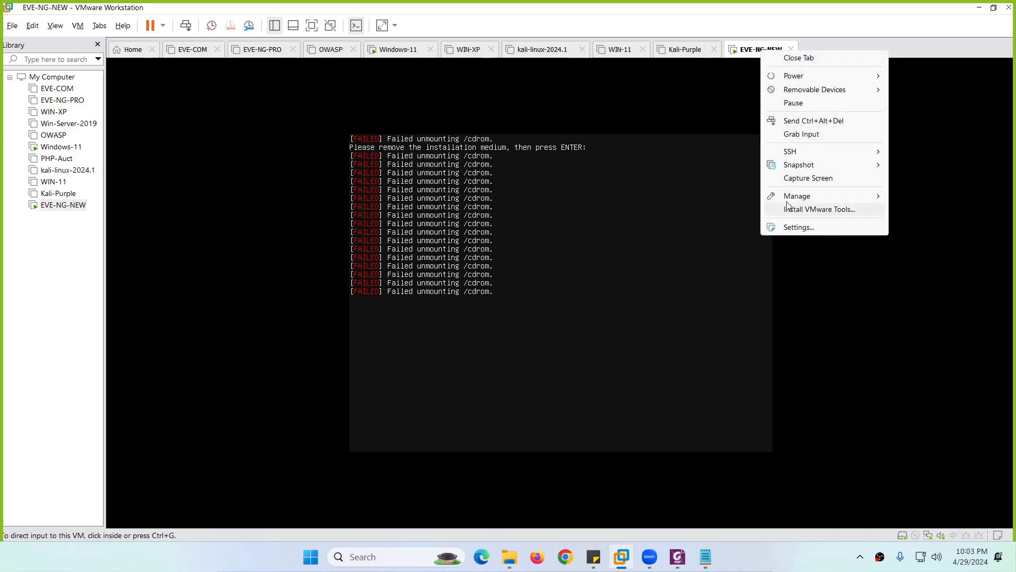
pyautogui.click(786, 227)
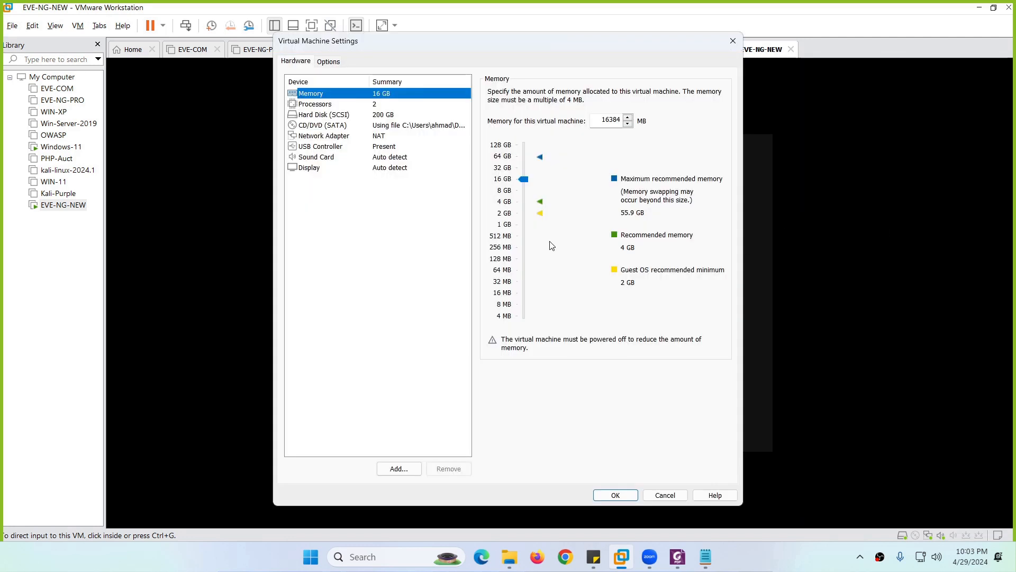
pyautogui.click(322, 126)
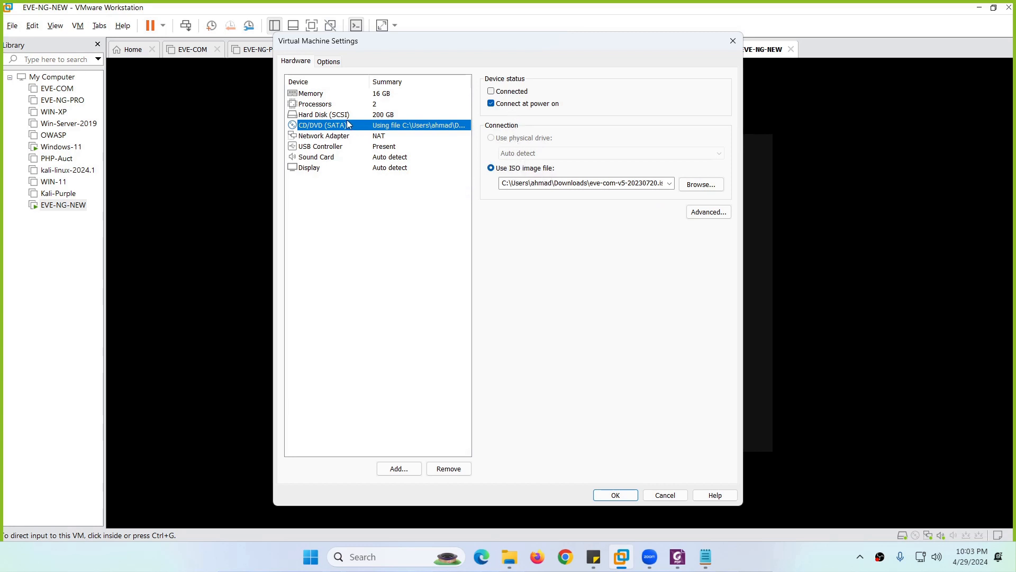
pyautogui.click(448, 468)
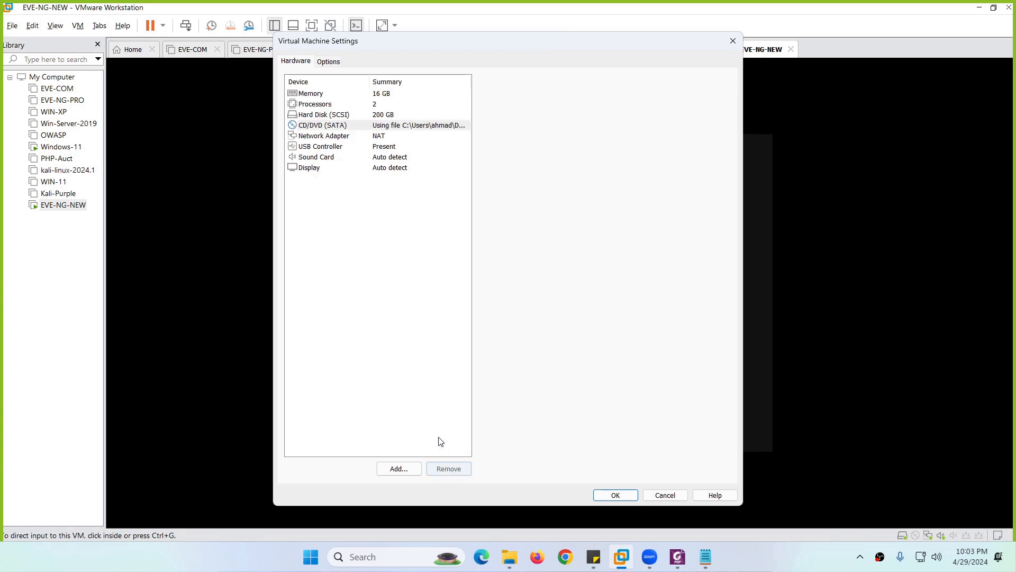
pyautogui.click(617, 495)
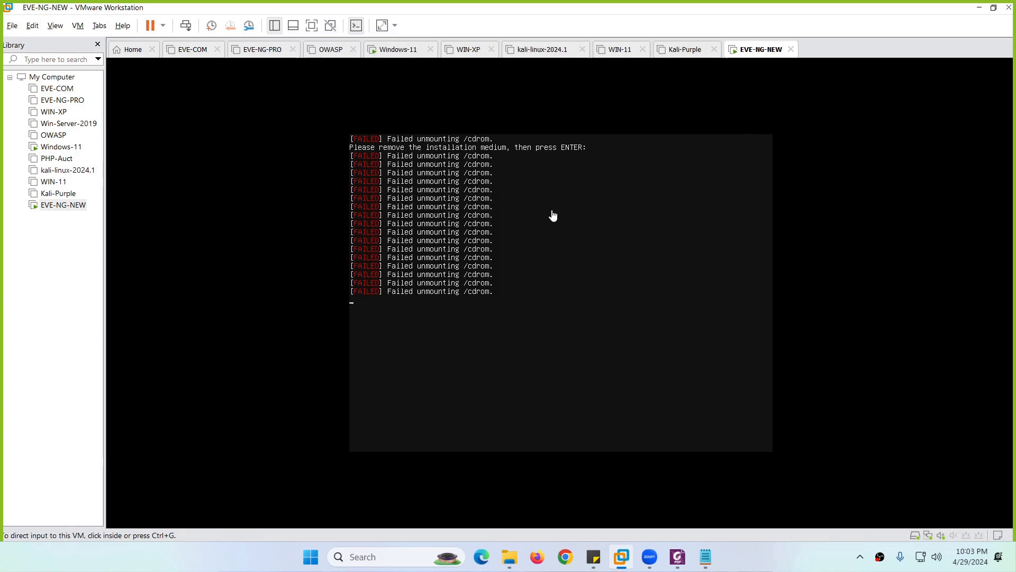
# Confirm the installation medium's removal in the EVE-NG-NEW console to continue the reboot, and release input from the virtual machine
pyautogui.click(540, 195)
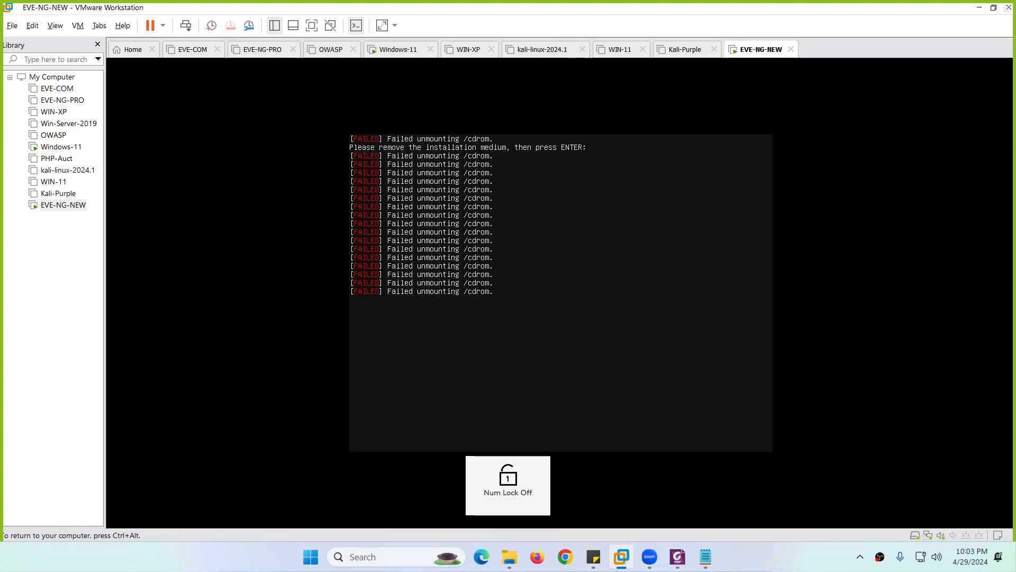
pyautogui.press('Return')
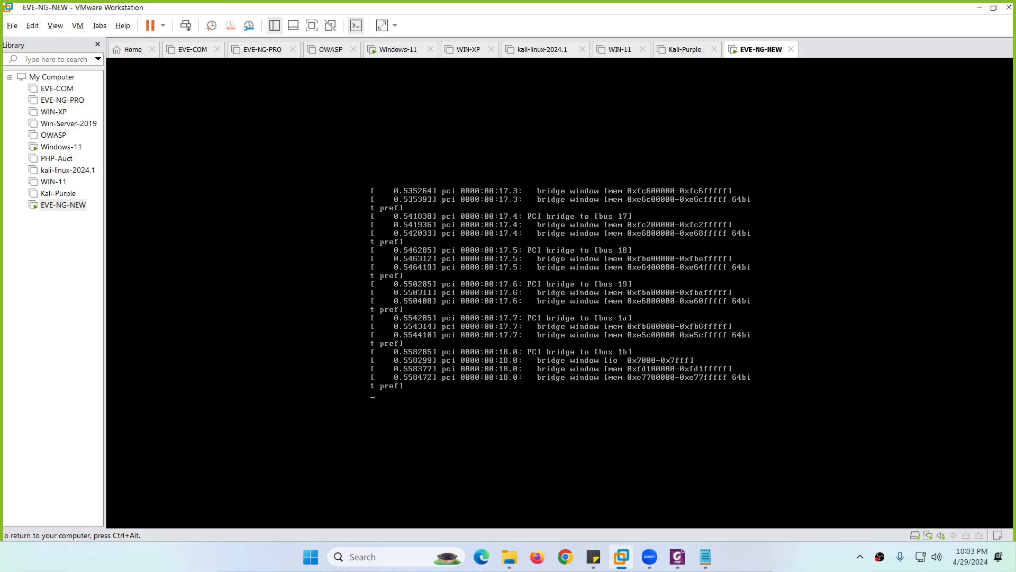
pyautogui.hotkey('ctrl', 'alt')
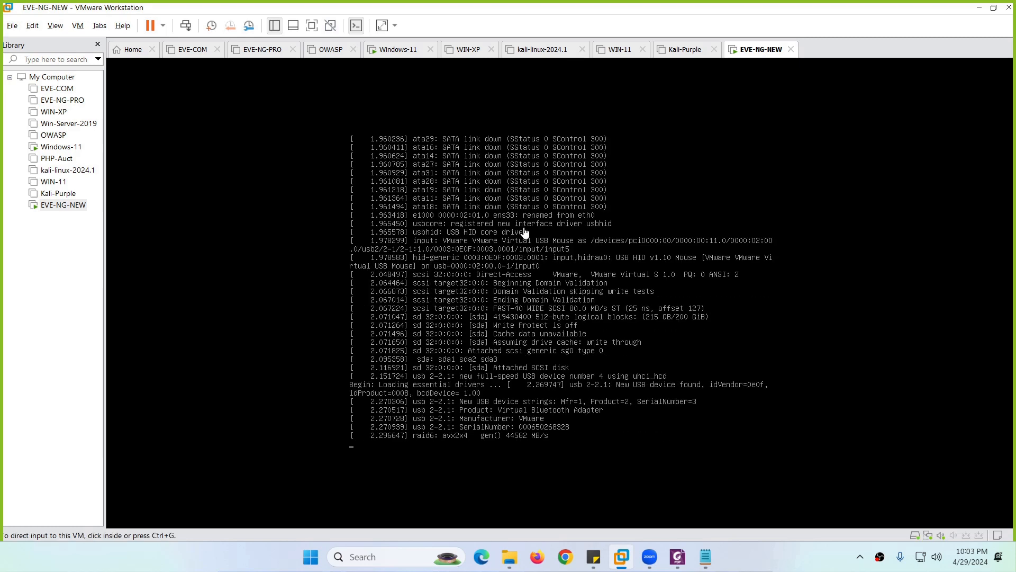
# Switch to the PDF guide and read how the EVE installation continues after the reboot and how to log in
pyautogui.click(671, 559)
pyautogui.scroll(-12, 563, 329)
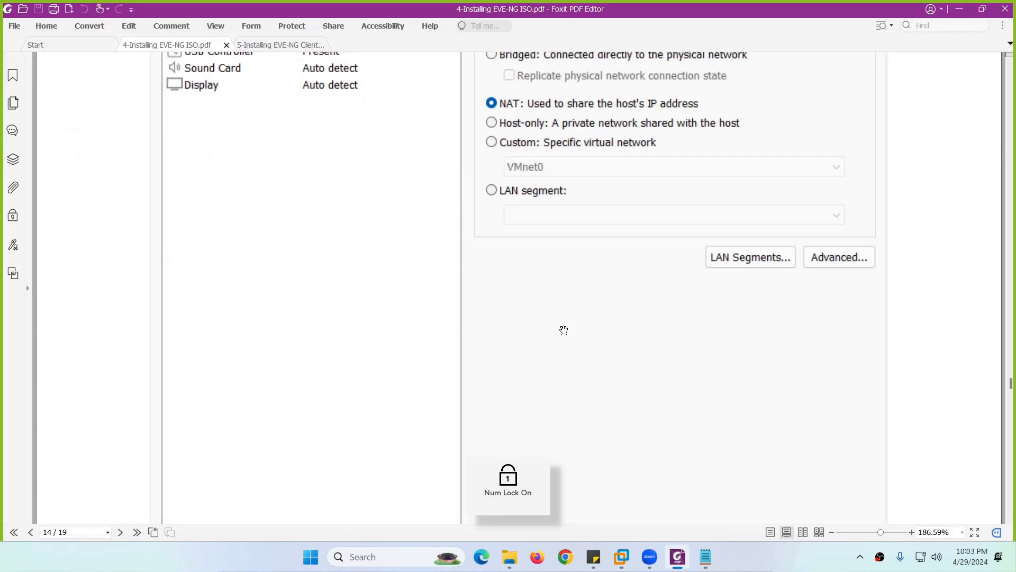
pyautogui.scroll(-2, 490, 303)
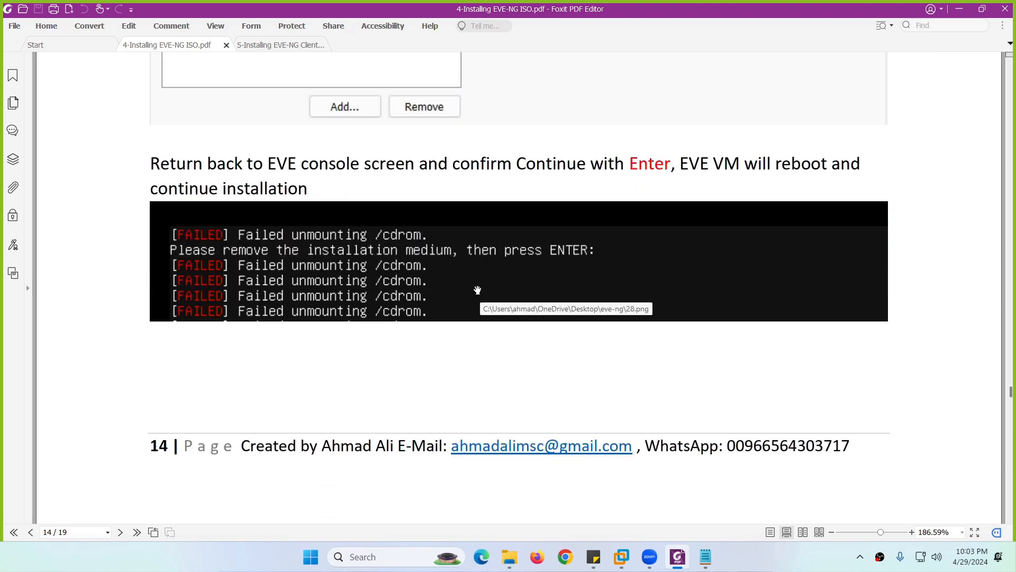
pyautogui.scroll(-8, 476, 295)
pyautogui.scroll(-1, 484, 293)
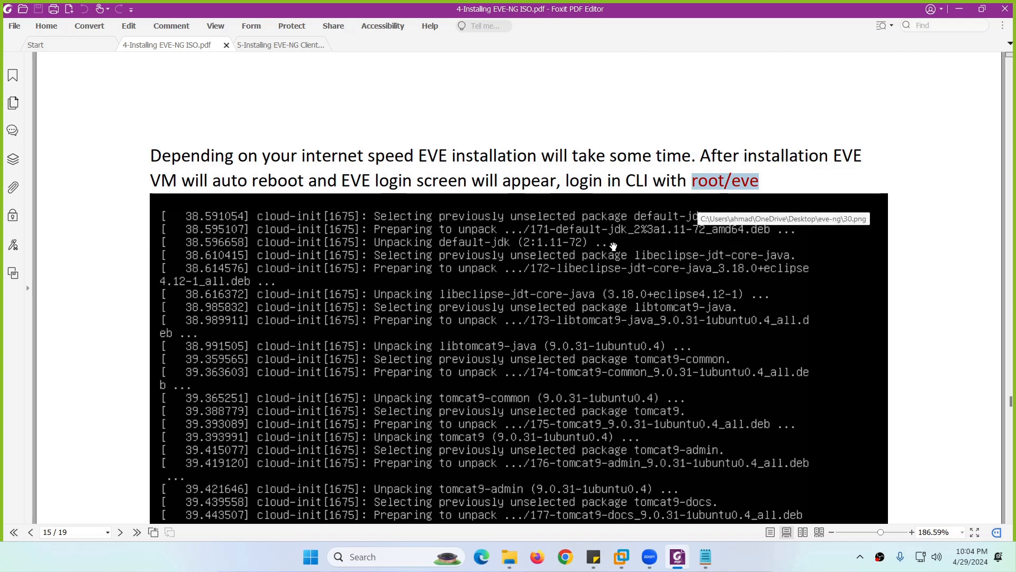
# Read the guide's page 15 on the package installation output and the EVE CLI login screen shown after the reboot
pyautogui.scroll(-5, 557, 239)
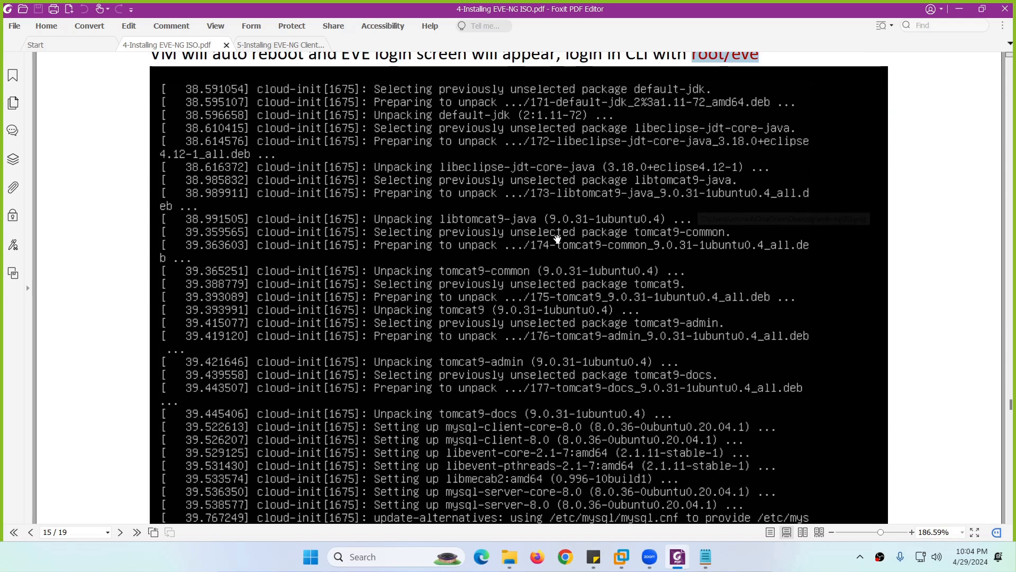
pyautogui.scroll(-5, 557, 238)
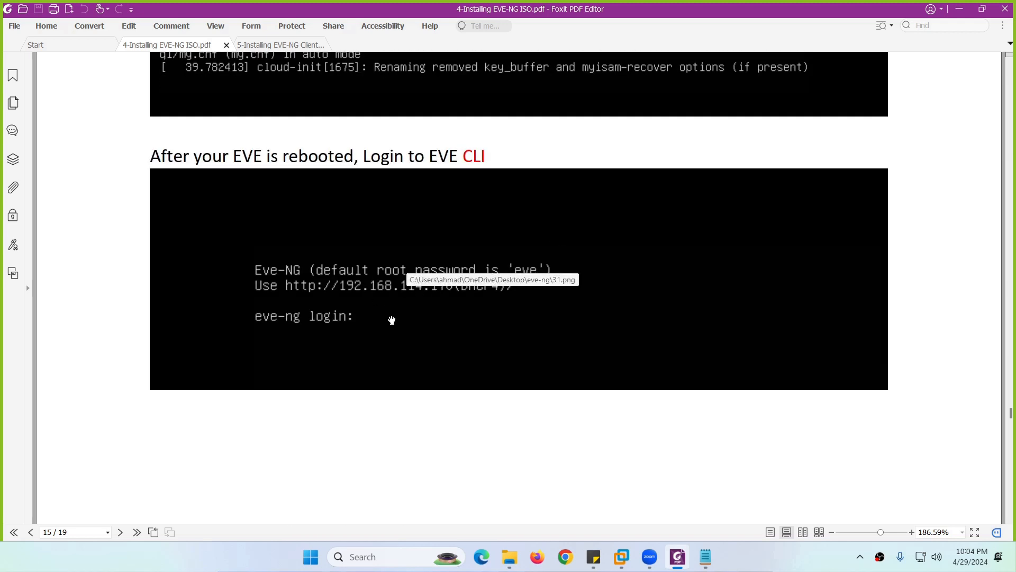
pyautogui.scroll(5, 528, 251)
pyautogui.scroll(5, 529, 251)
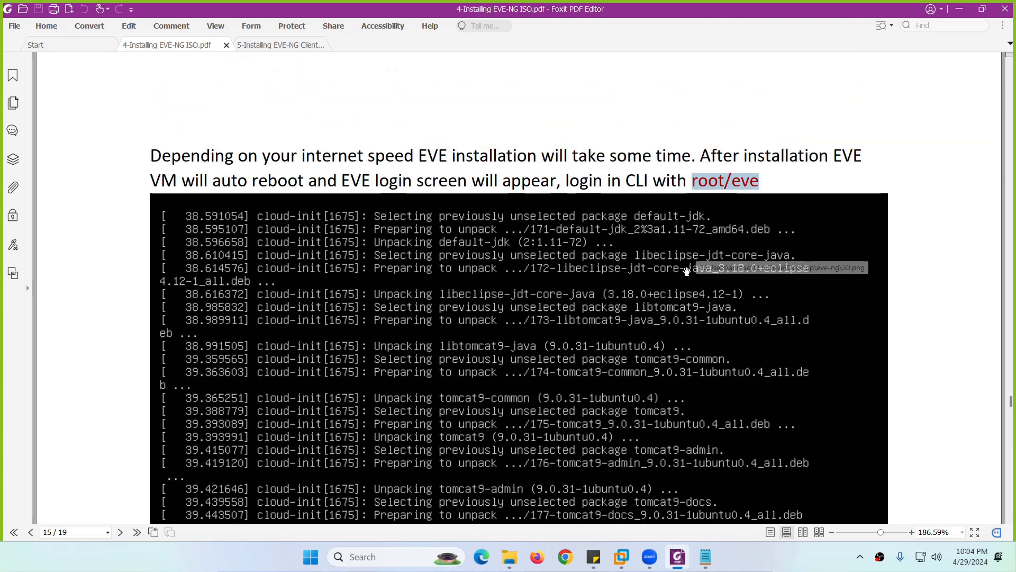
pyautogui.scroll(-12, 458, 270)
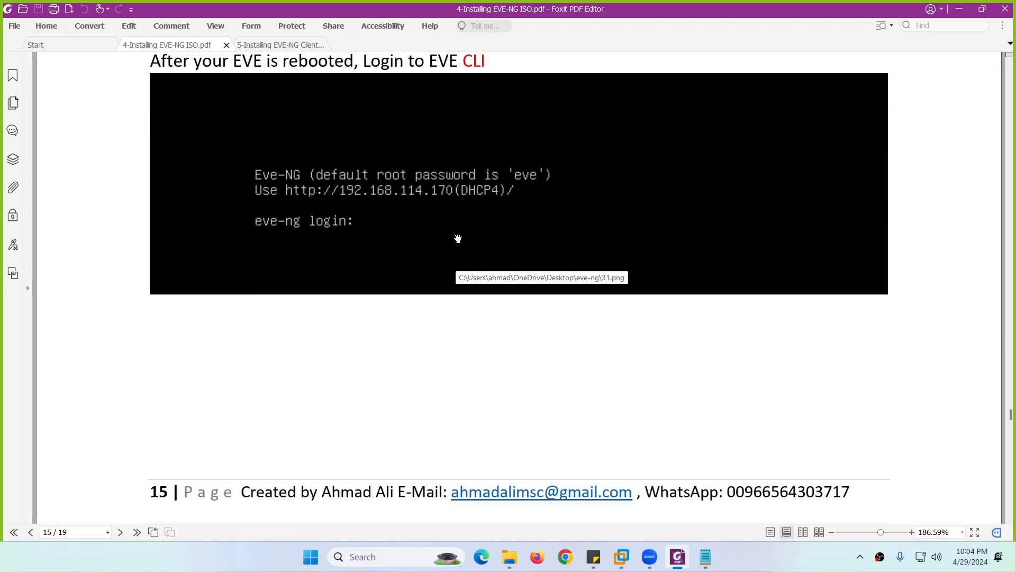
# Switch to VMware Workstation, check the Network Adapter's connection type in the EVE-NG-NEW virtual machine settings, and close them without changes
pyautogui.click(679, 560)
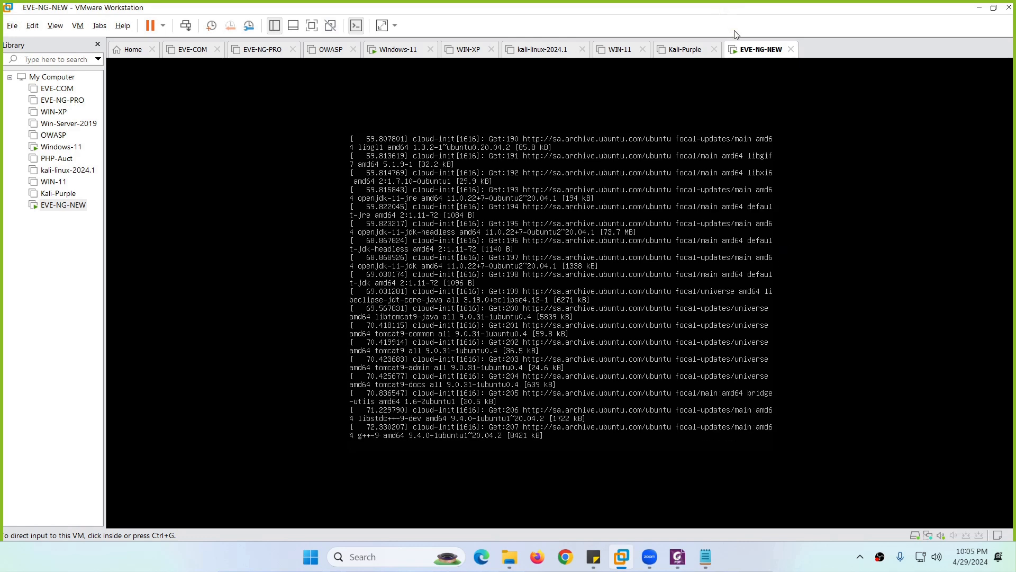
pyautogui.rightClick(748, 51)
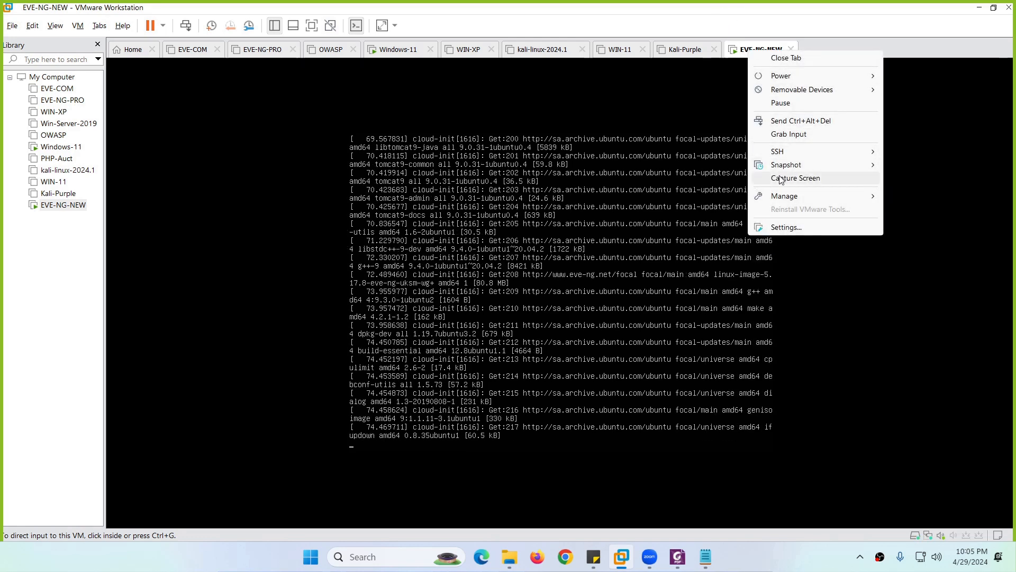
pyautogui.moveTo(782, 199)
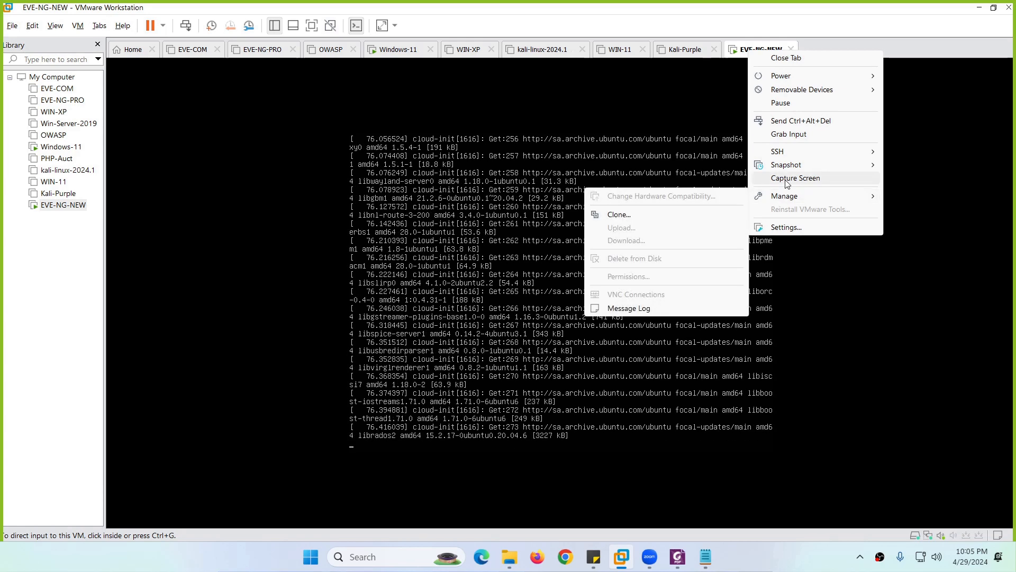
pyautogui.click(788, 229)
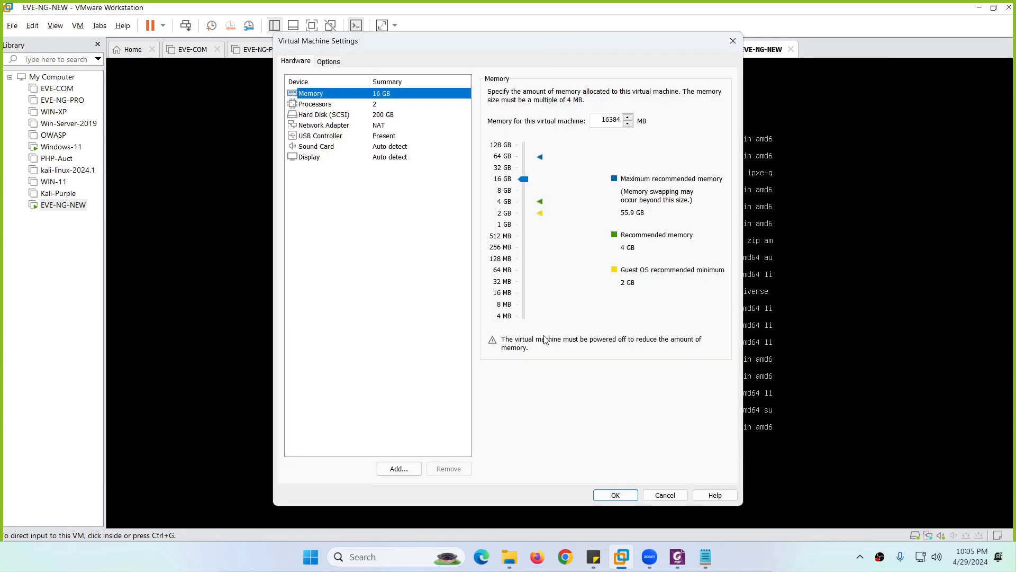
pyautogui.click(350, 127)
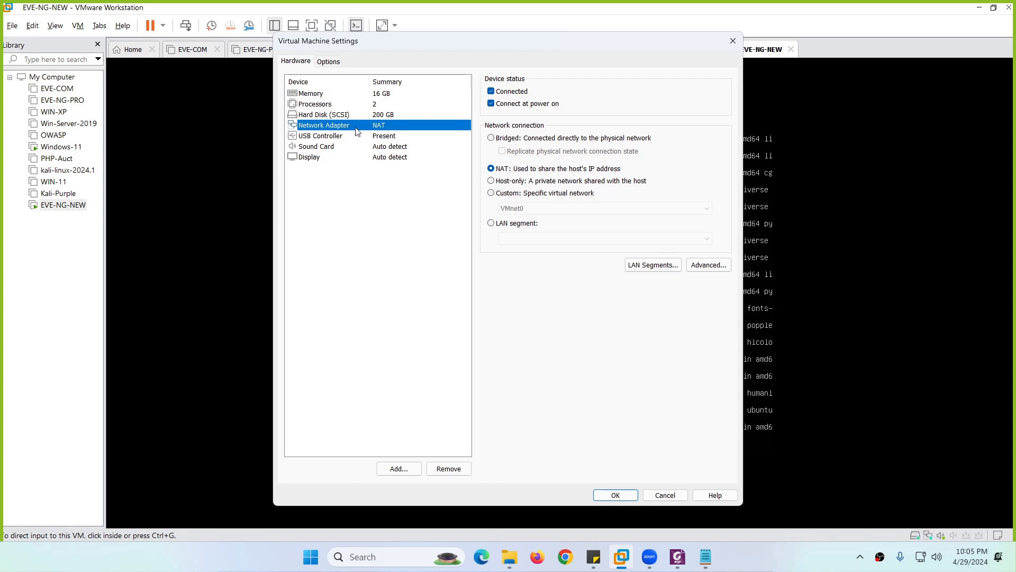
pyautogui.click(665, 495)
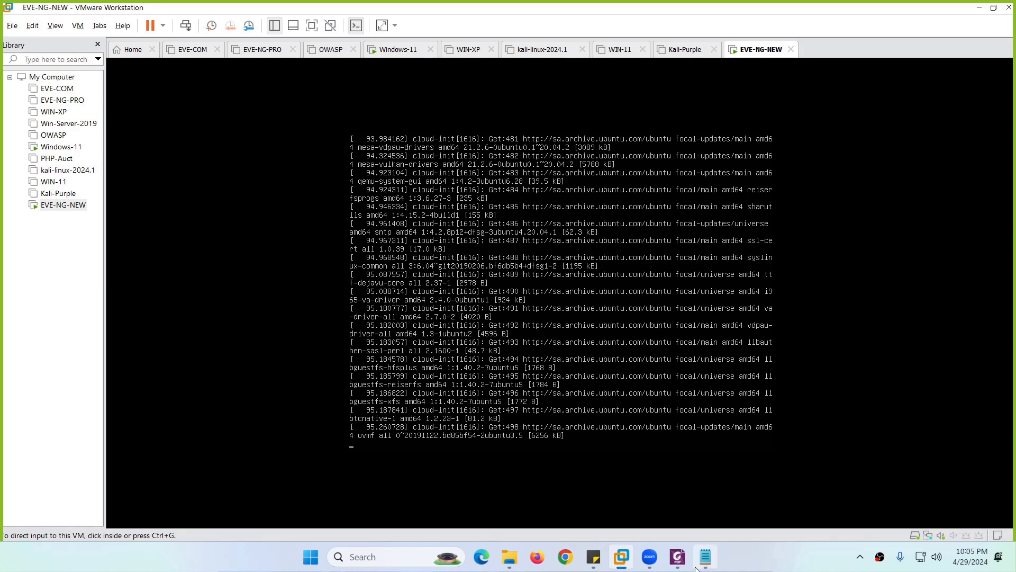
# Switch to the PDF guide, review the web address on the sample EVE login screen, and return to the EVE-NG-NEW console
pyautogui.click(677, 557)
pyautogui.scroll(10, 587, 340)
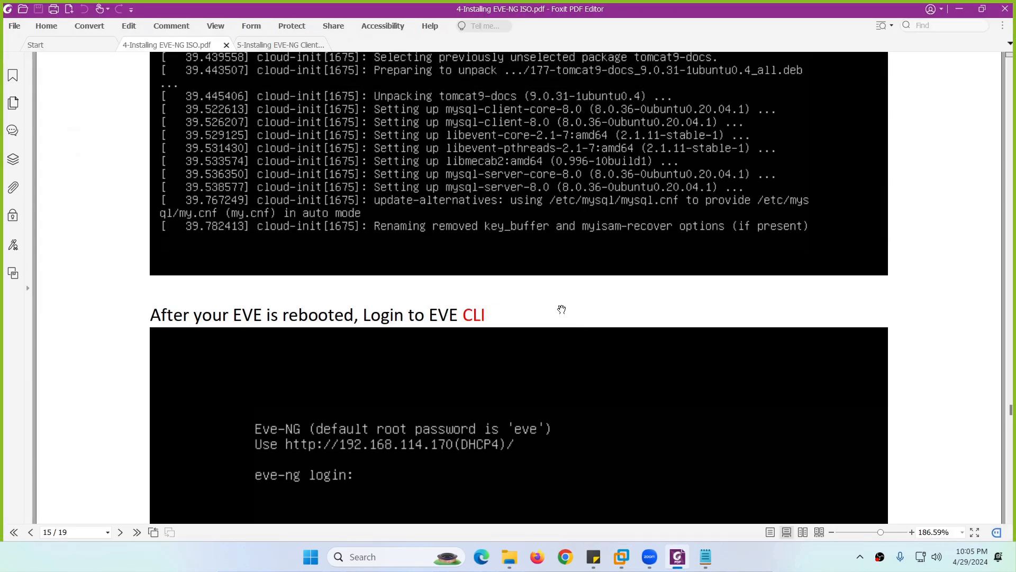
pyautogui.scroll(3, 500, 265)
pyautogui.scroll(-9, 498, 286)
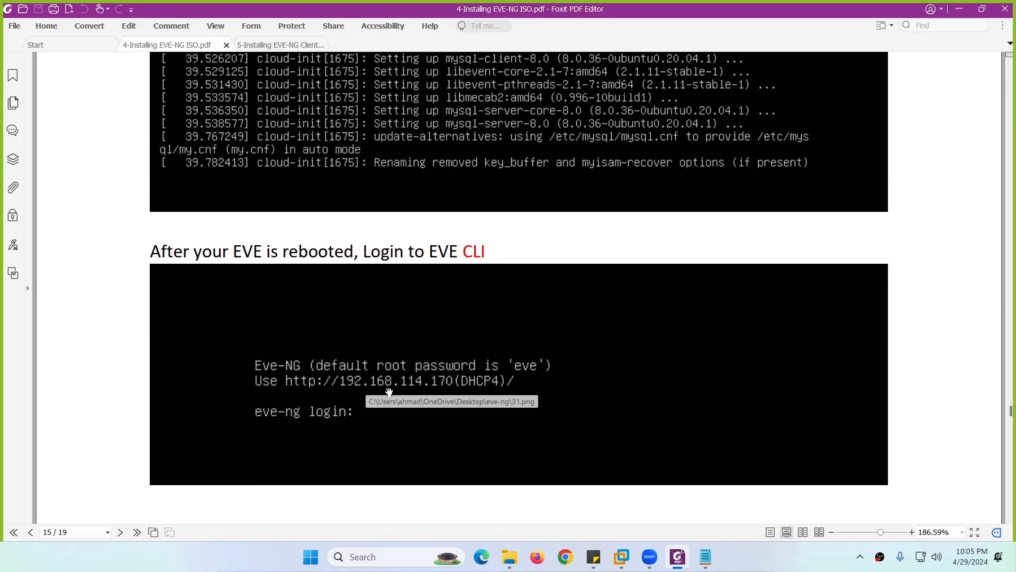
pyautogui.click(677, 562)
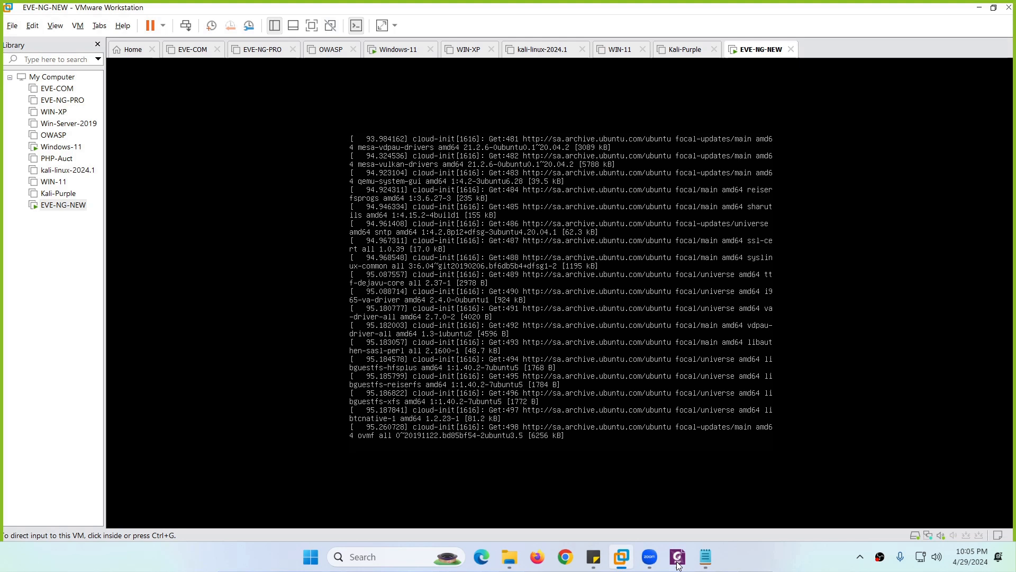